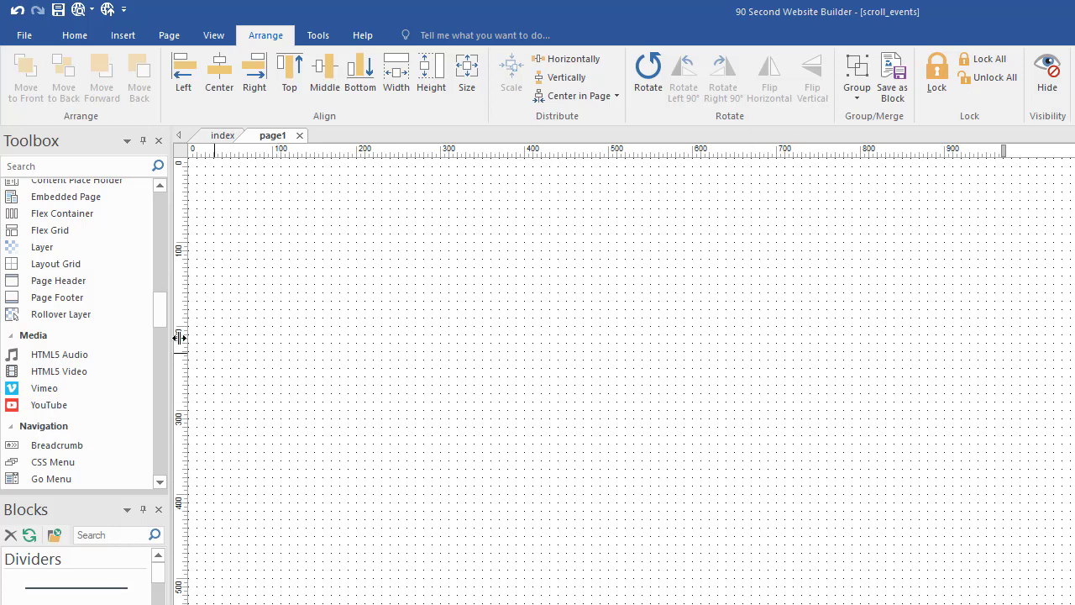
Add a Rollover Layer about 320 by 240 px to page1 and position it toward the middle of the page
drag(163, 327, 176, 247)
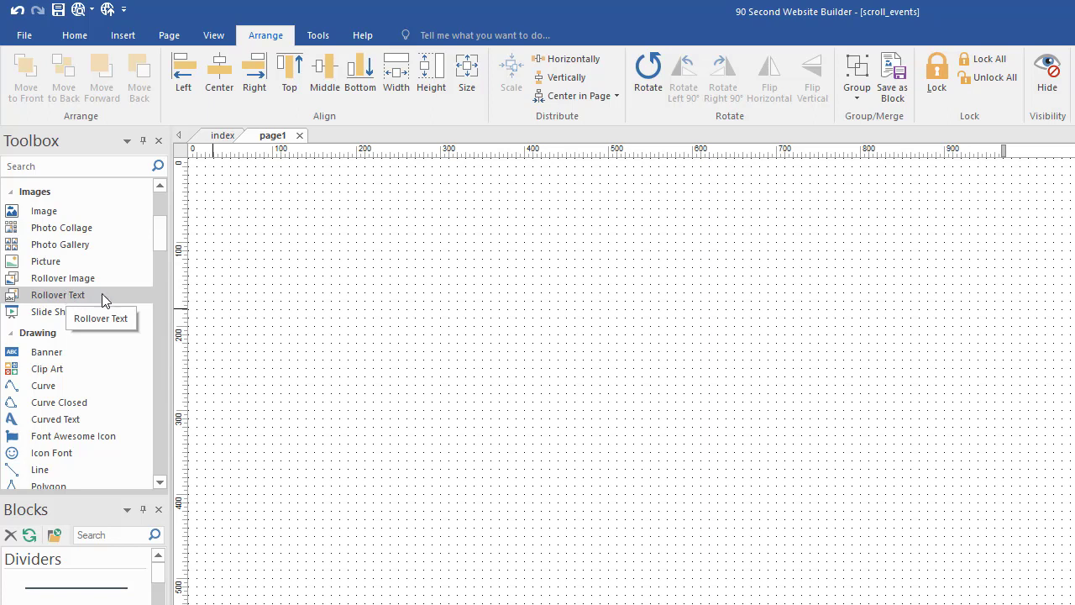
drag(157, 235, 147, 307)
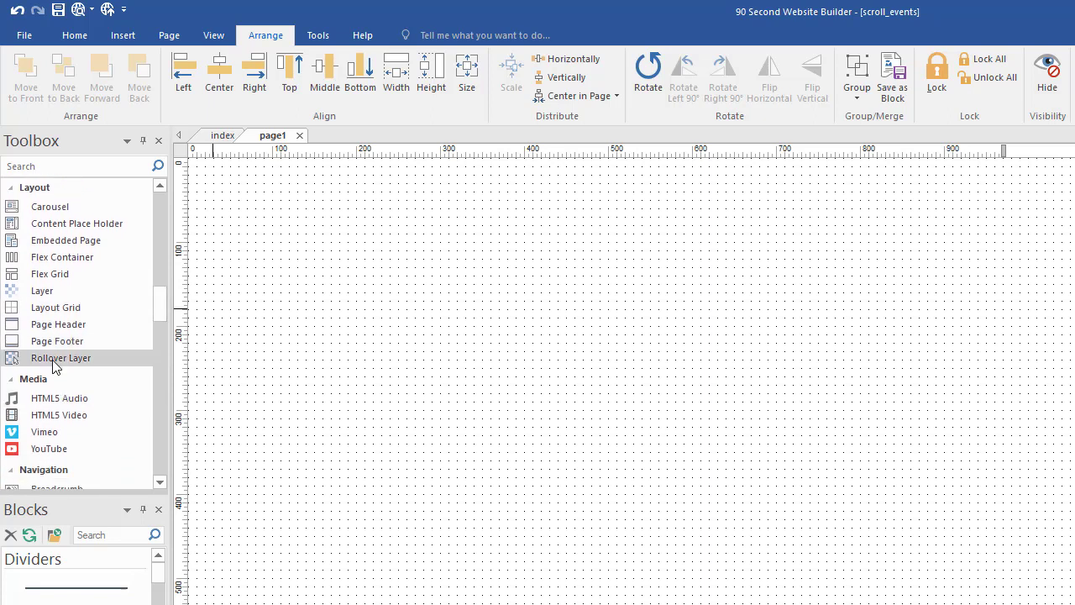
click(52, 360)
mouse_move(288, 223)
mouse_down()
mouse_move(341, 278)
mouse_move(521, 383)
mouse_move(554, 426)
mouse_up()
drag(435, 319, 694, 304)
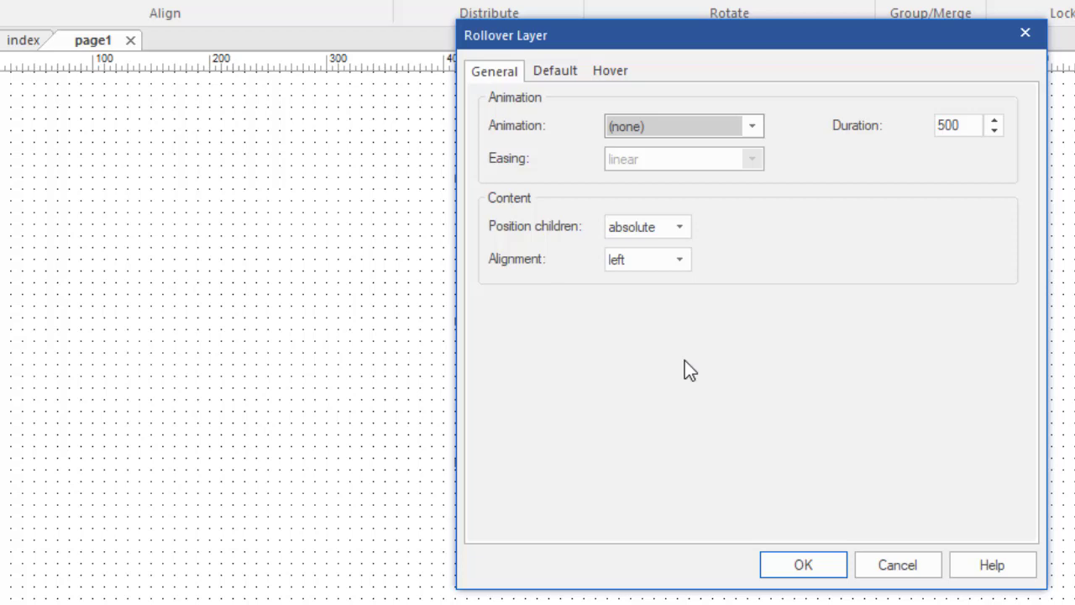
click(759, 121)
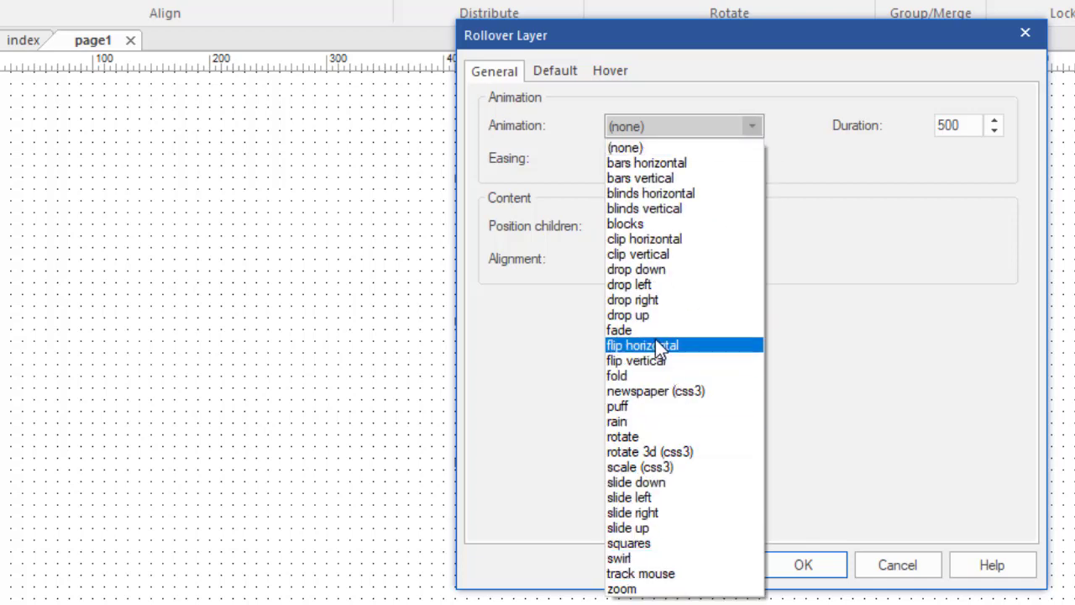
click(840, 214)
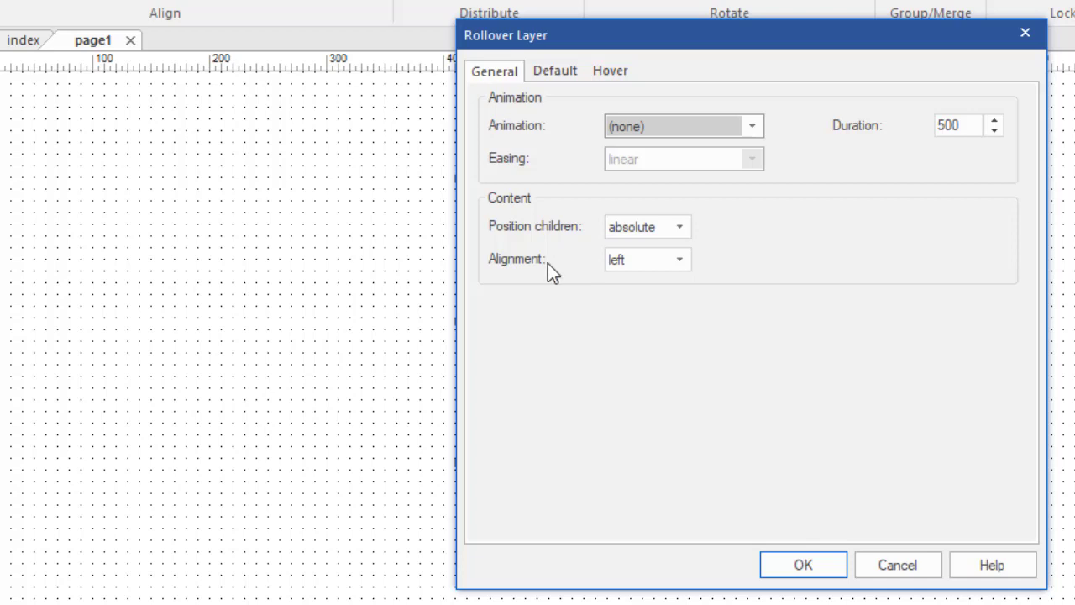
click(557, 74)
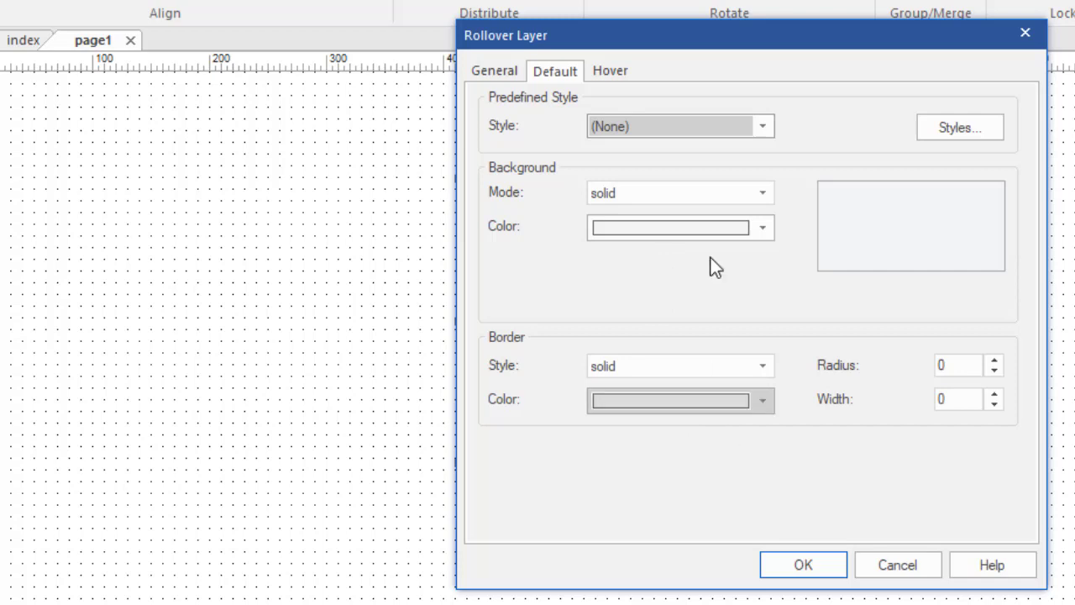
click(612, 73)
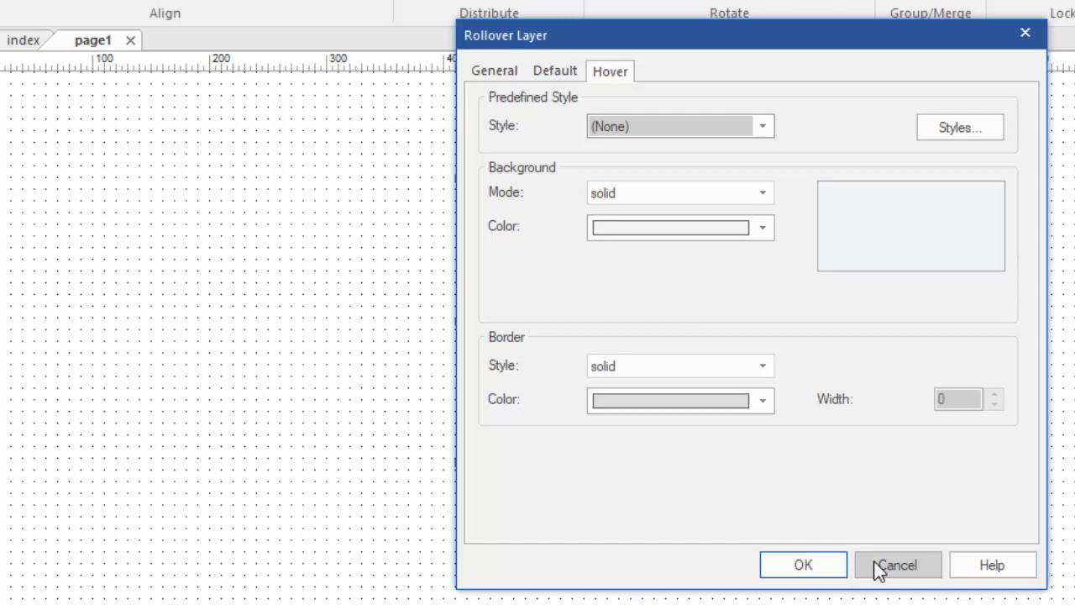
Set the rollover layer's background mode to transparent for both the Default and Hover states
click(558, 75)
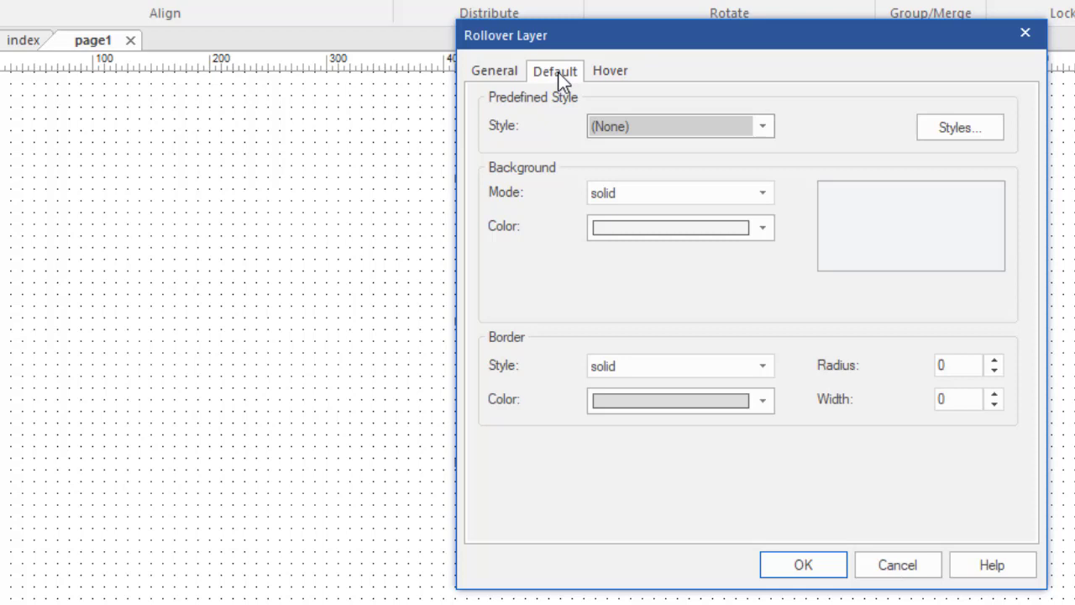
click(765, 194)
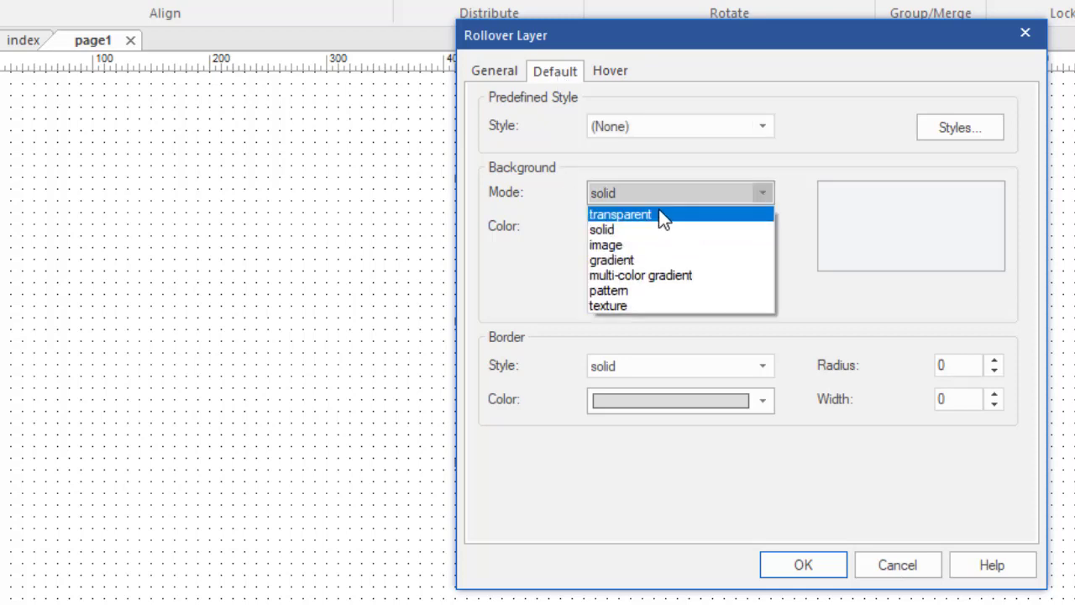
click(659, 208)
click(612, 72)
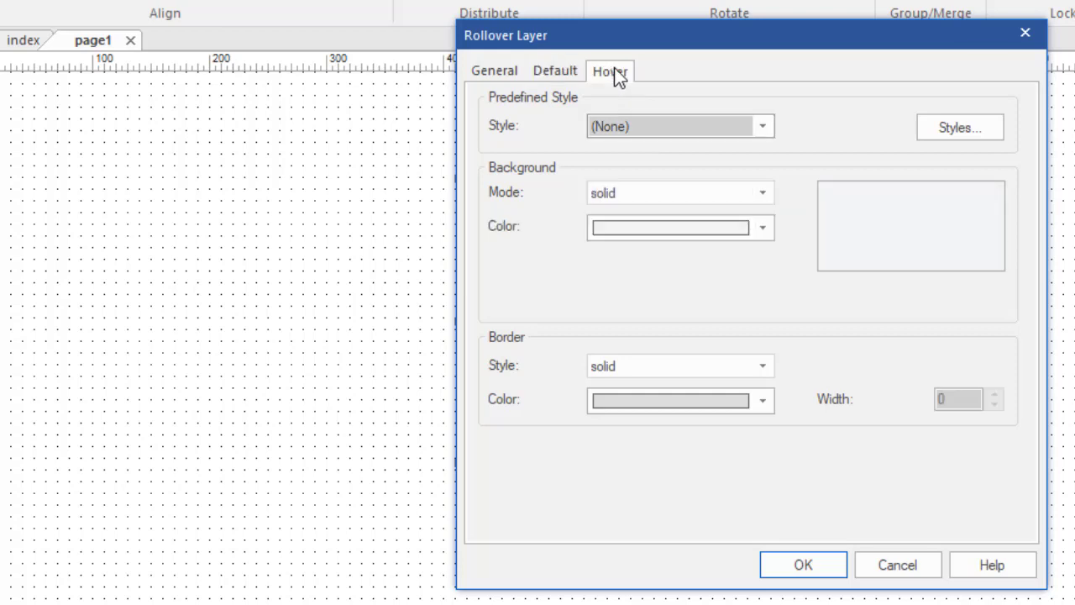
click(761, 193)
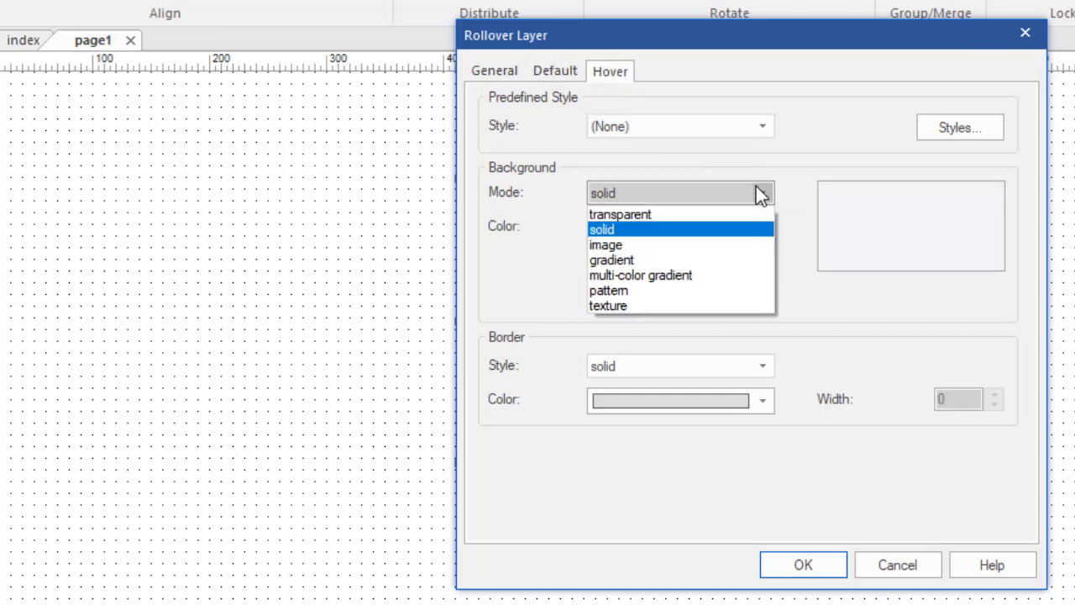
click(661, 214)
click(803, 564)
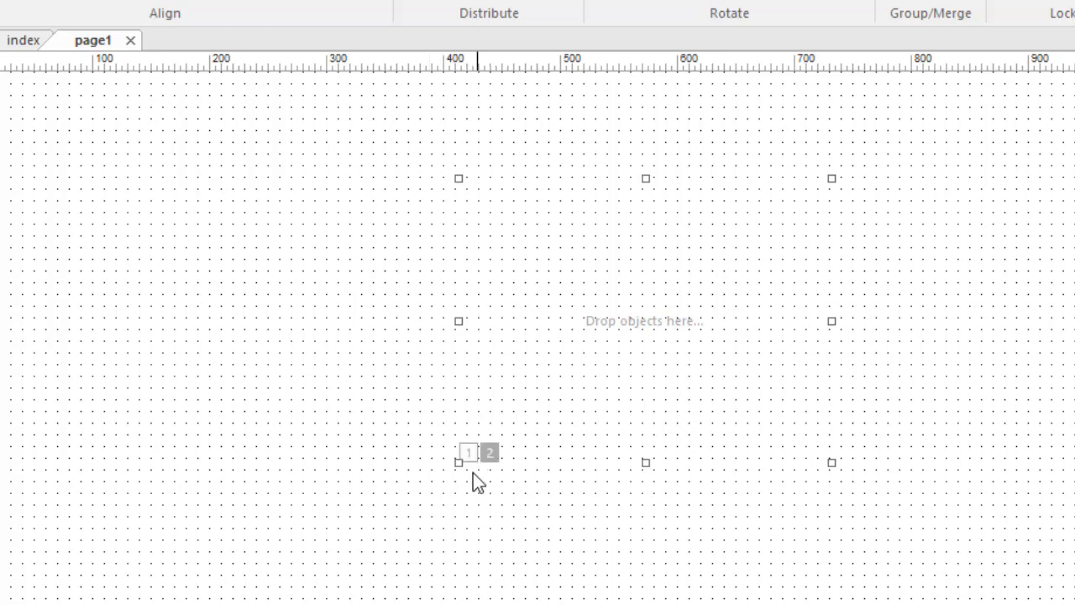
Place the white FAQ layer in the center of the rollover layer's first state and preview the page in the browser
click(489, 454)
click(467, 453)
key(Escape)
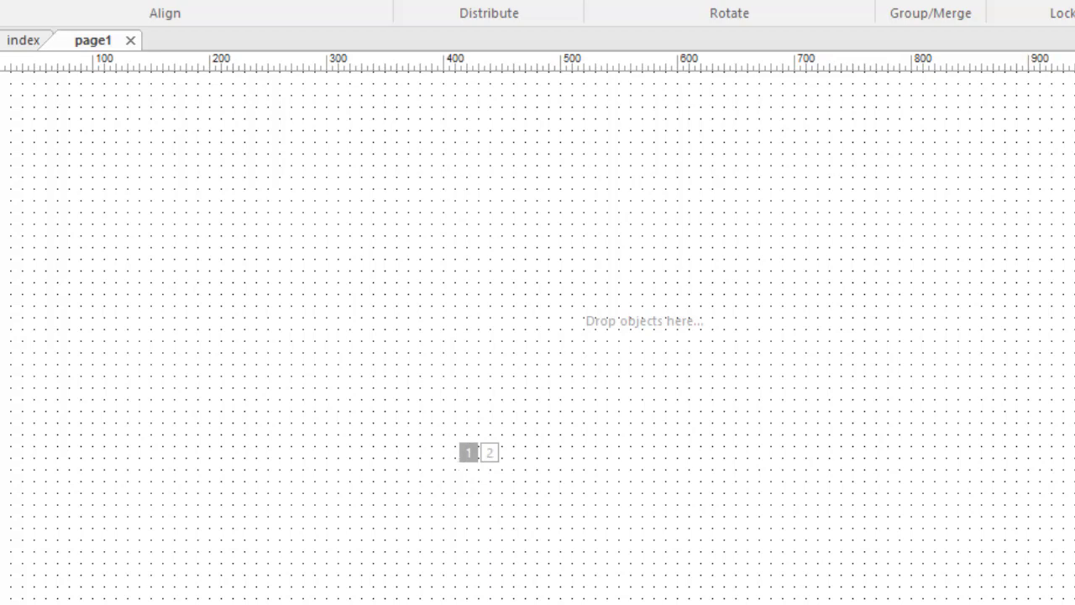
drag(1074, 255, 626, 219)
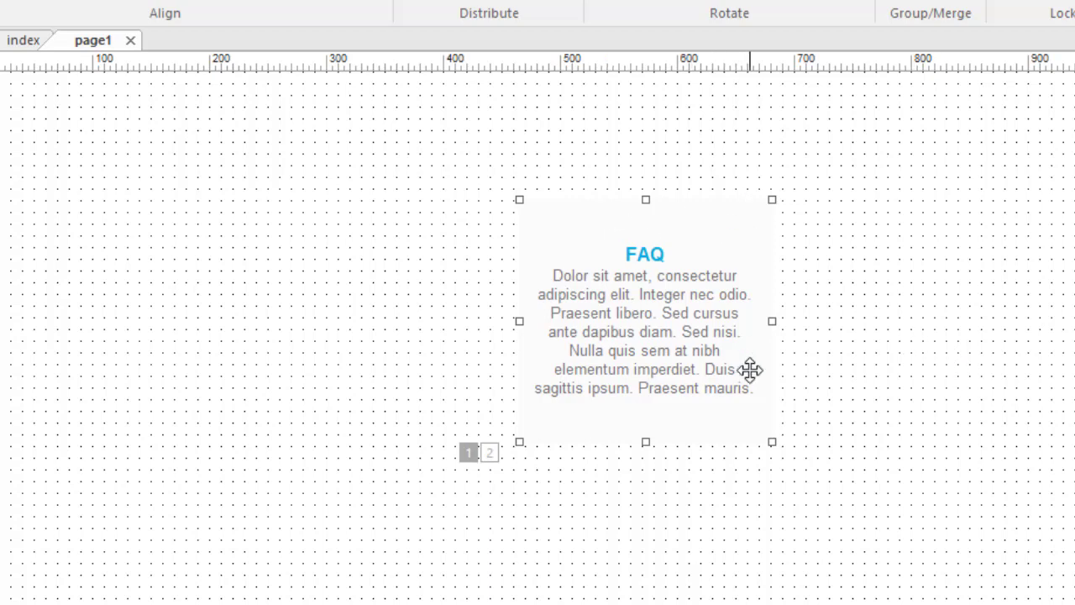
click(667, 288)
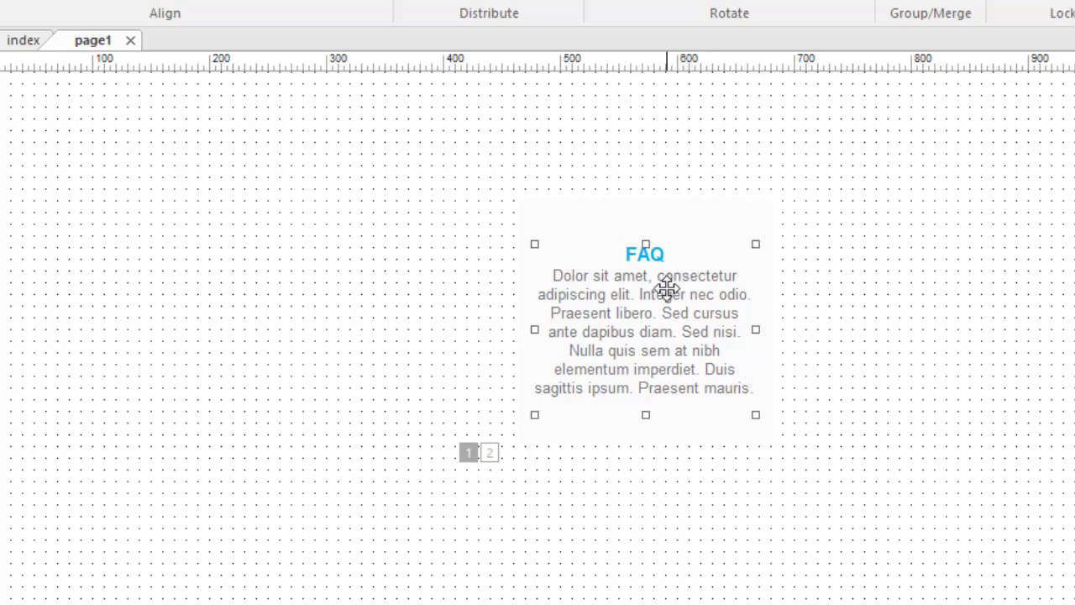
click(689, 211)
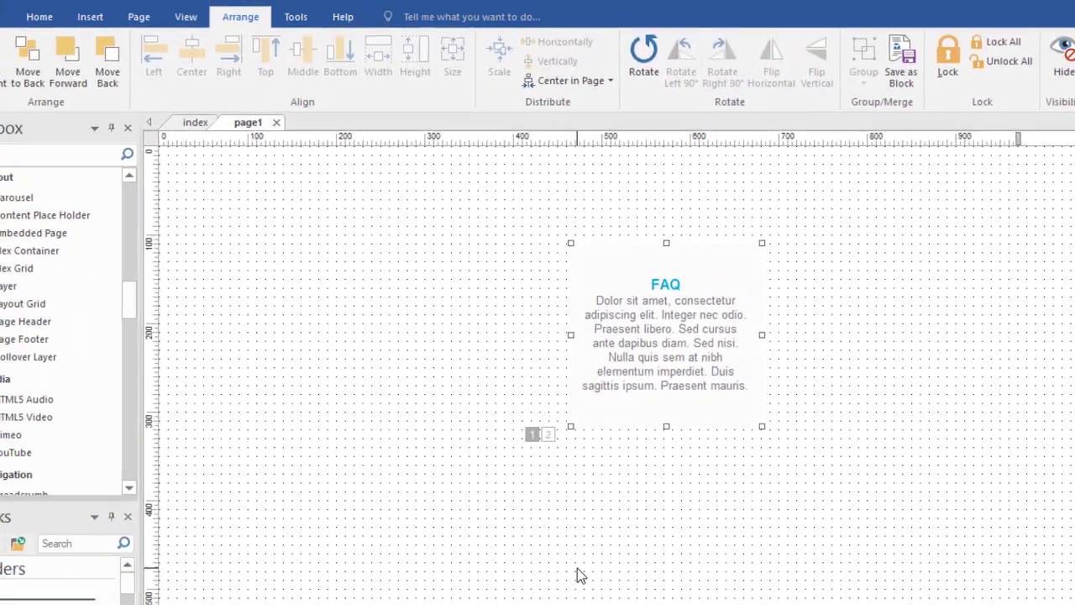
key(F5)
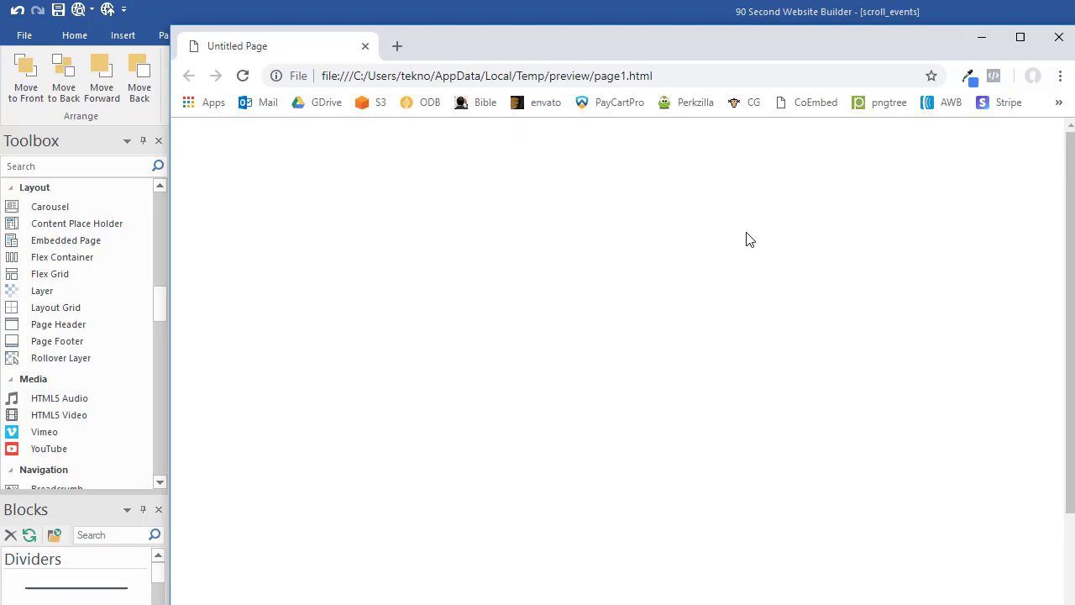
click(1060, 38)
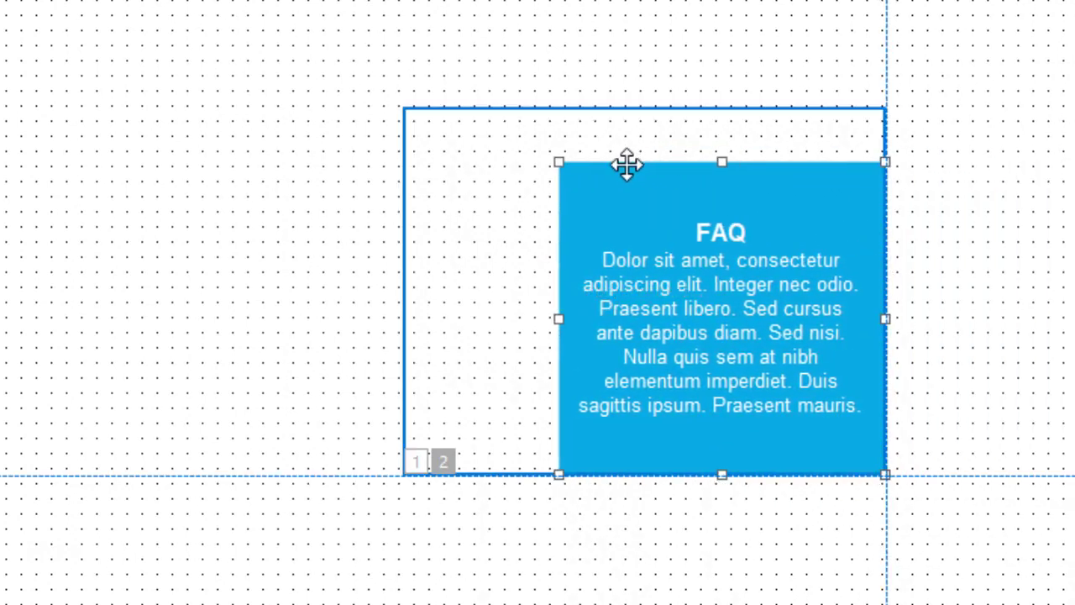
Place the blue FAQ layer in the center of the rollover layer's second state and preview the page in the browser
drag(626, 165, 568, 145)
click(416, 462)
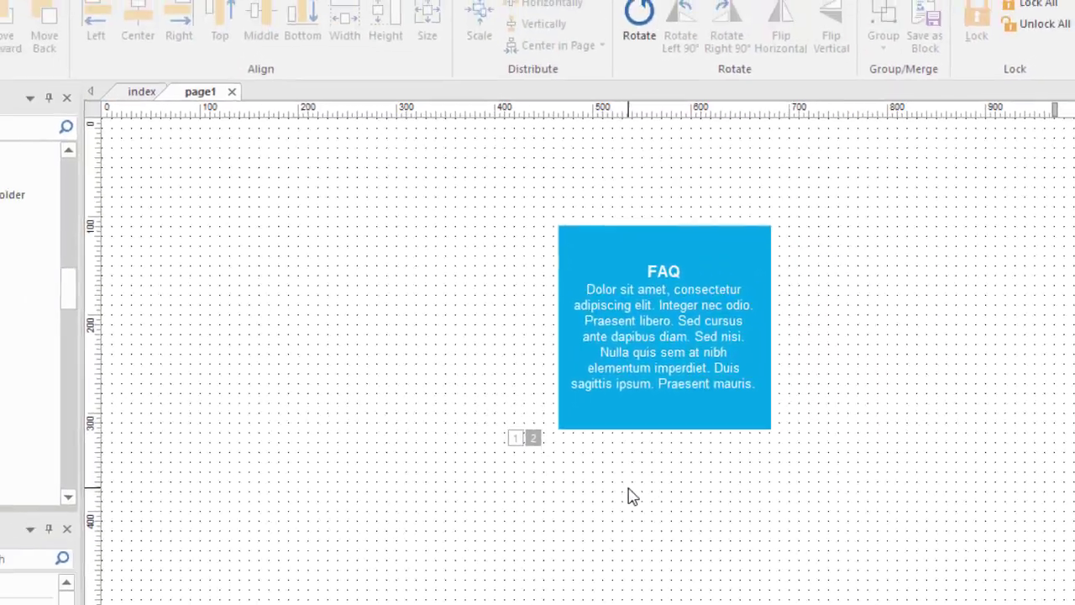
key(F5)
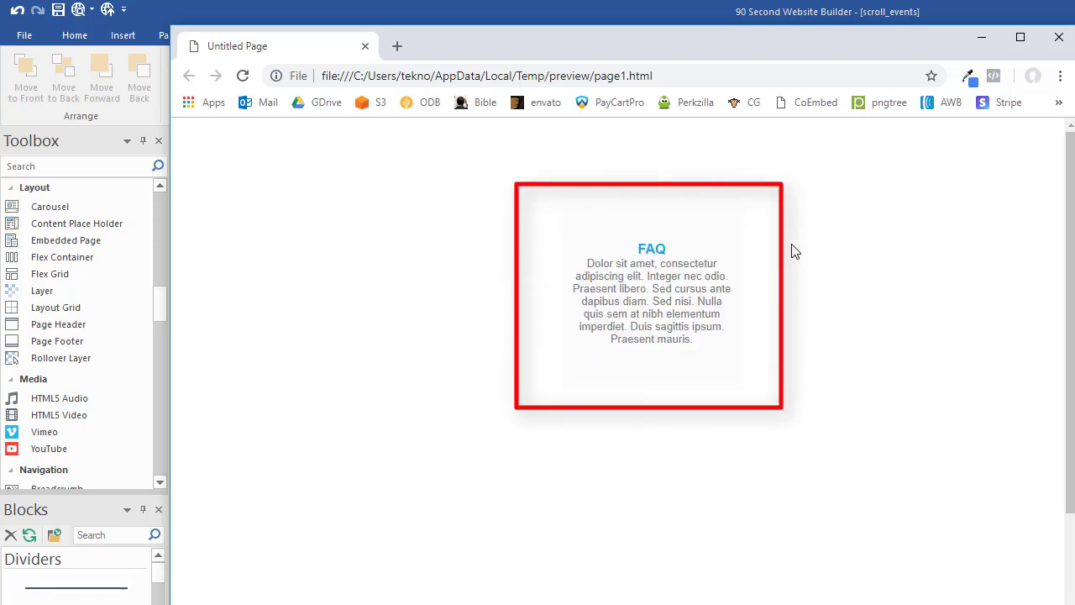
click(1065, 40)
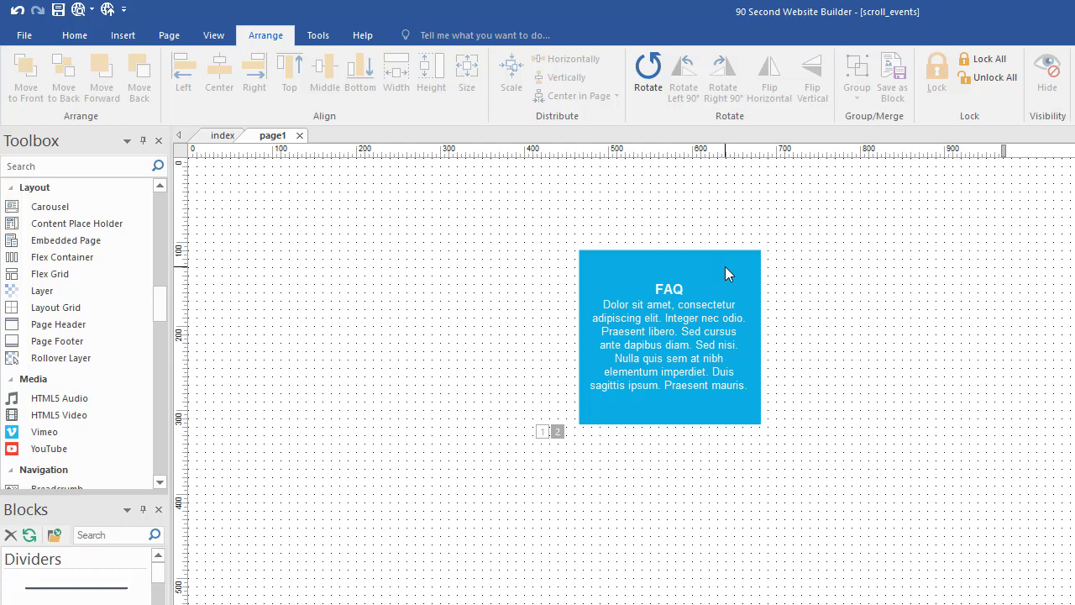
Shift the blue FAQ layer in the rollover layer's second state rightward to about 490, 109
click(543, 432)
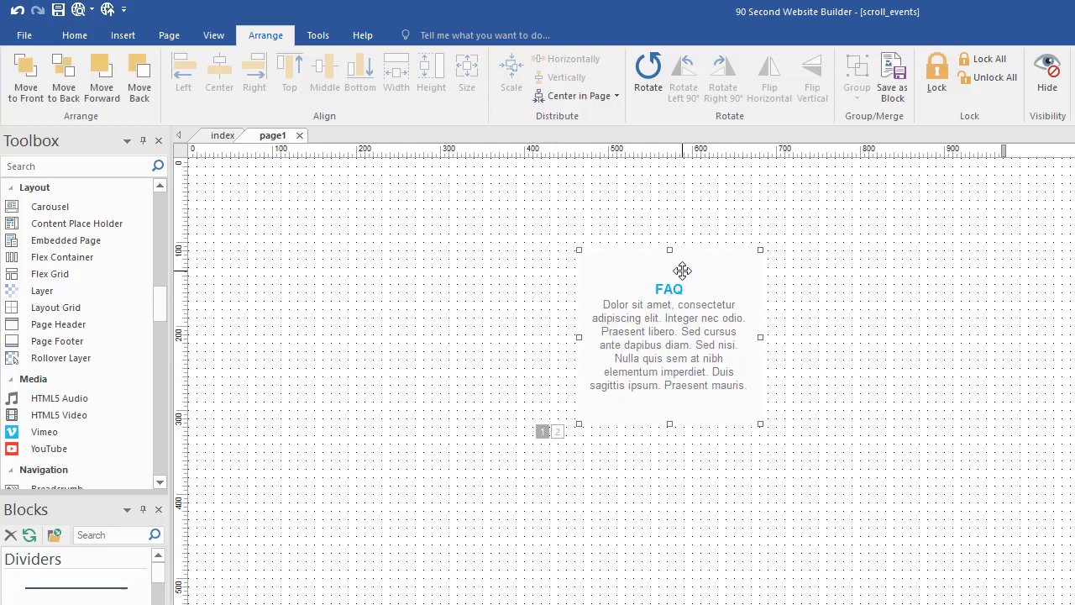
click(557, 432)
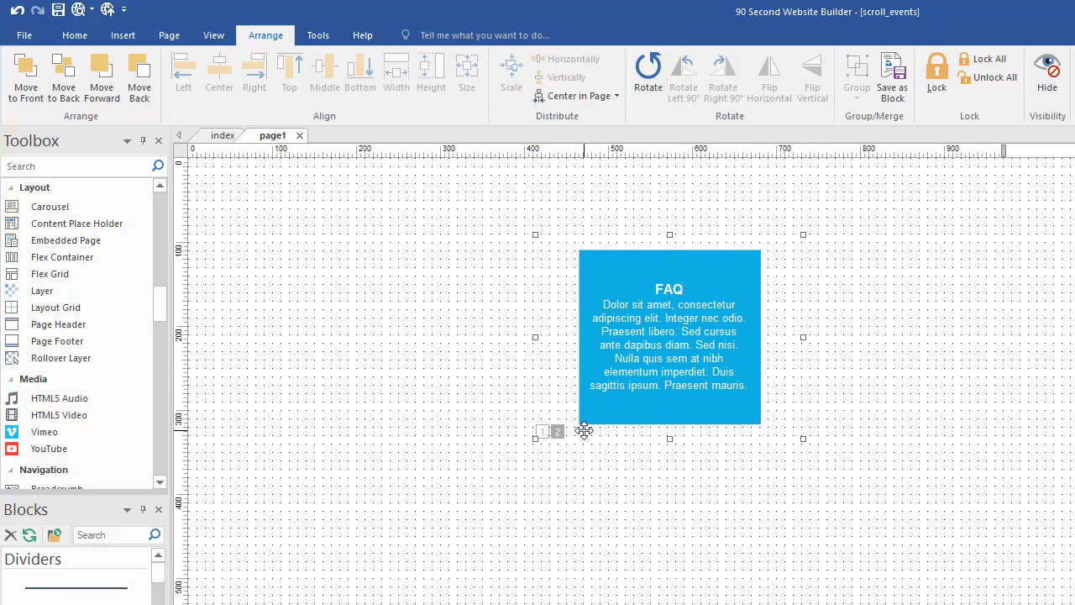
drag(737, 265, 759, 264)
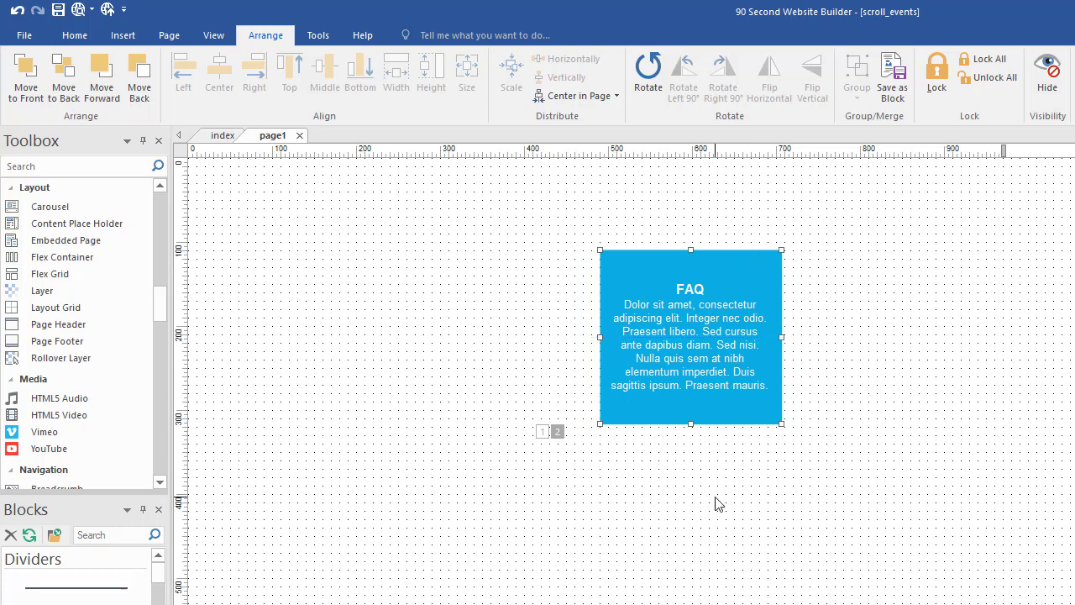
Shift the white FAQ layer in the first state slightly leftward to about 456, 109 and preview the page
click(542, 431)
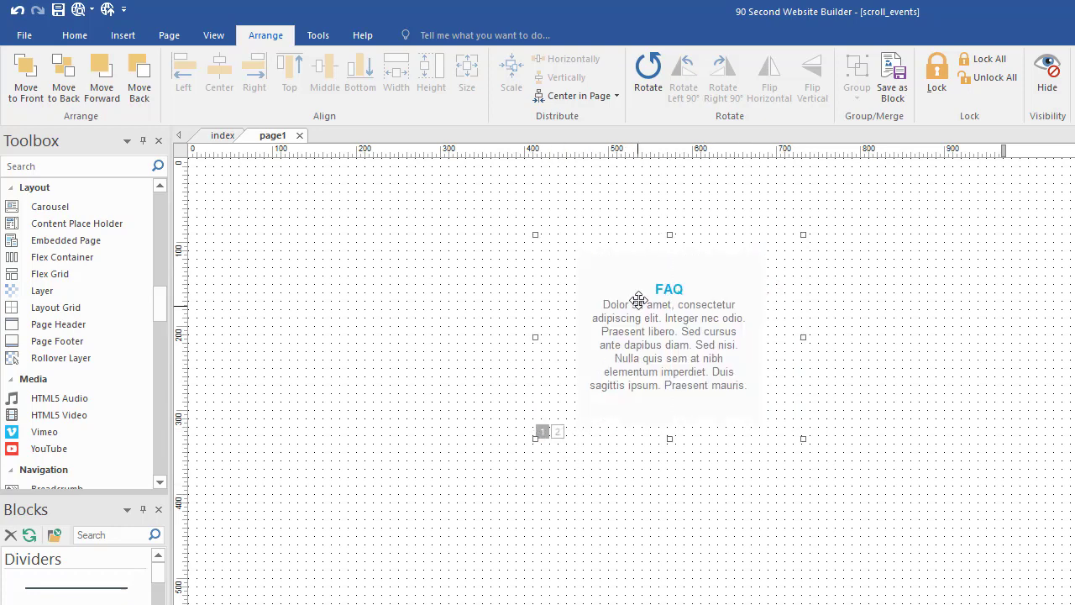
drag(617, 273, 606, 275)
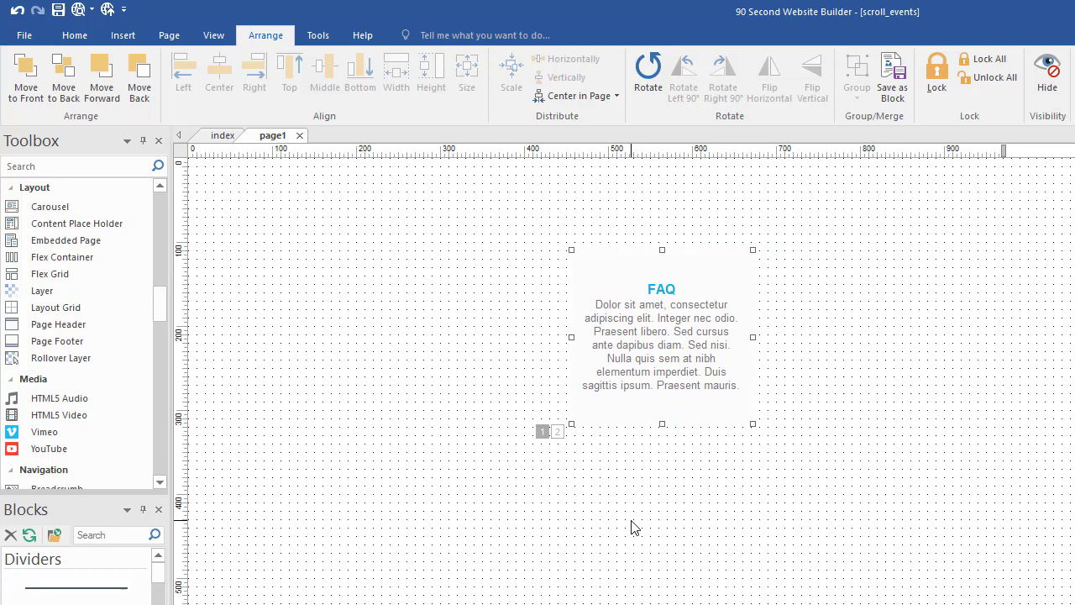
click(634, 527)
key(F5)
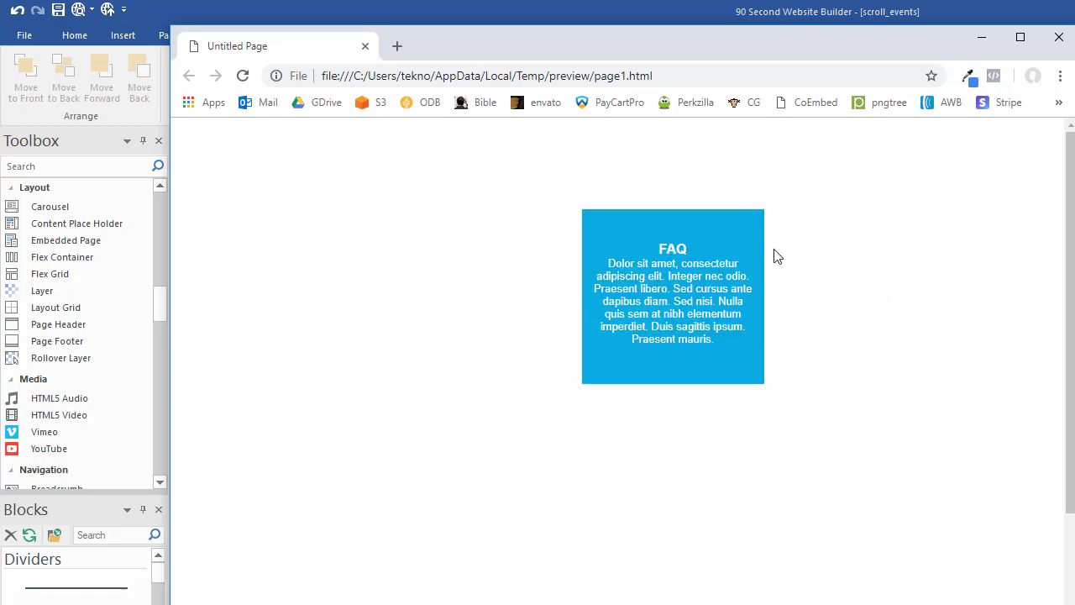
click(1058, 34)
Set the blue FAQ layer's position in the second state to 456, 109 to match the white FAQ layer
click(728, 267)
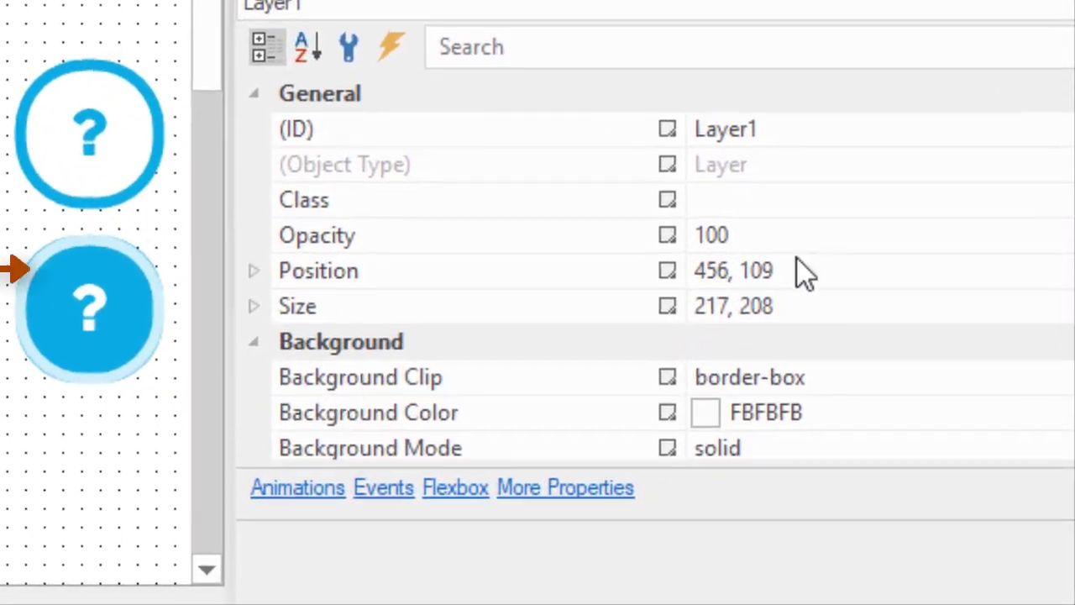
drag(780, 269, 697, 284)
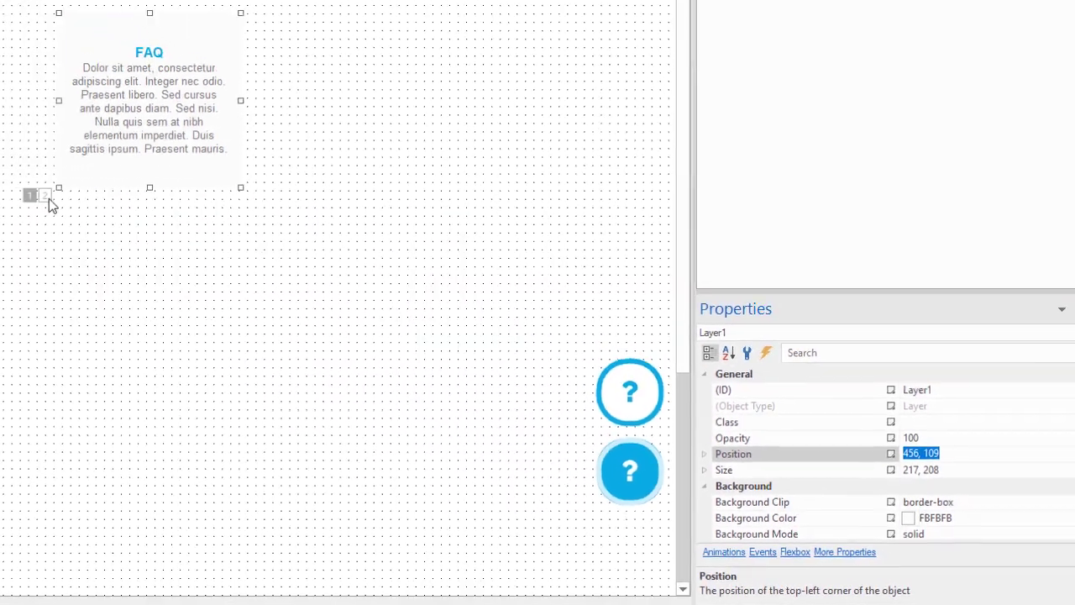
click(50, 197)
click(232, 165)
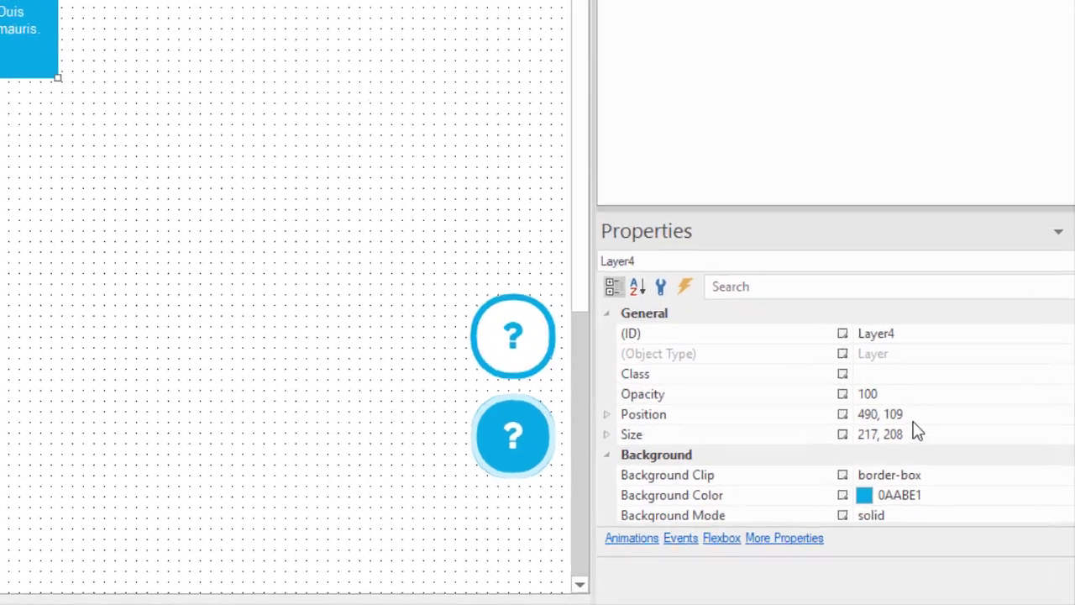
click(911, 419)
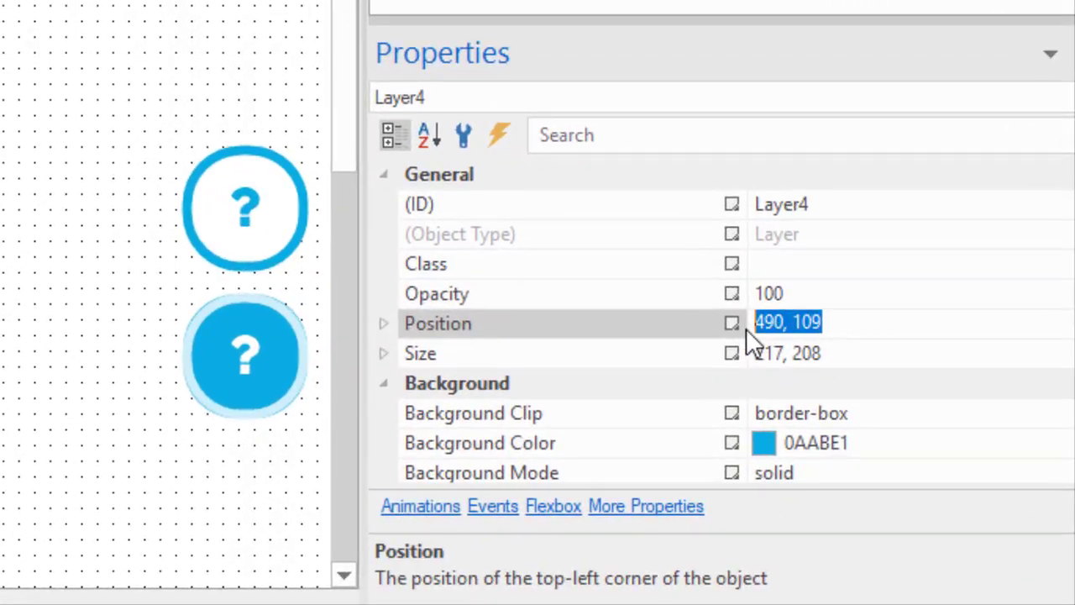
text(456, 109)
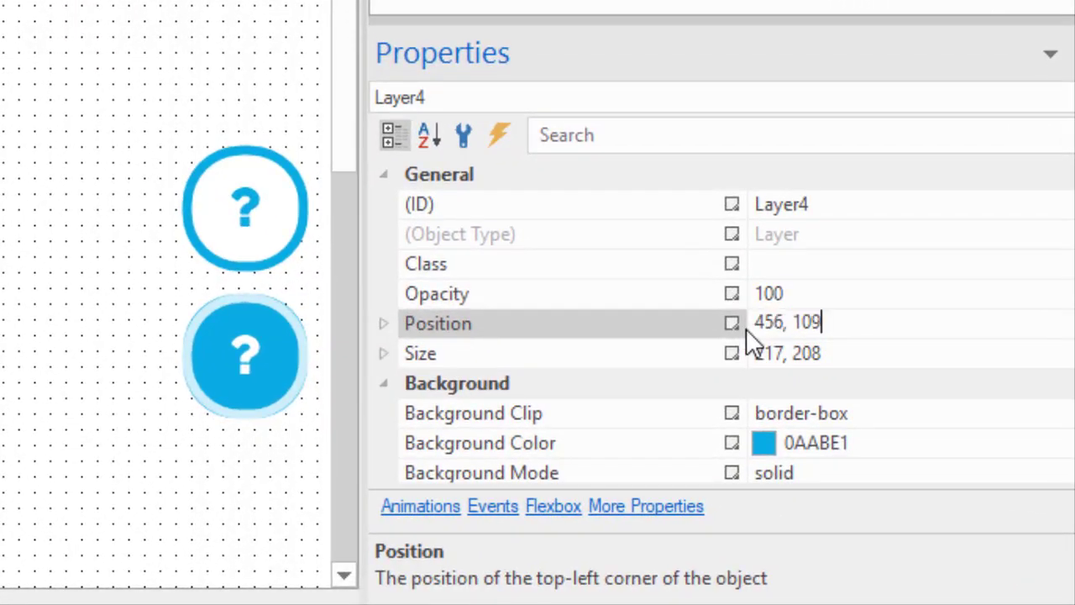
key(Return)
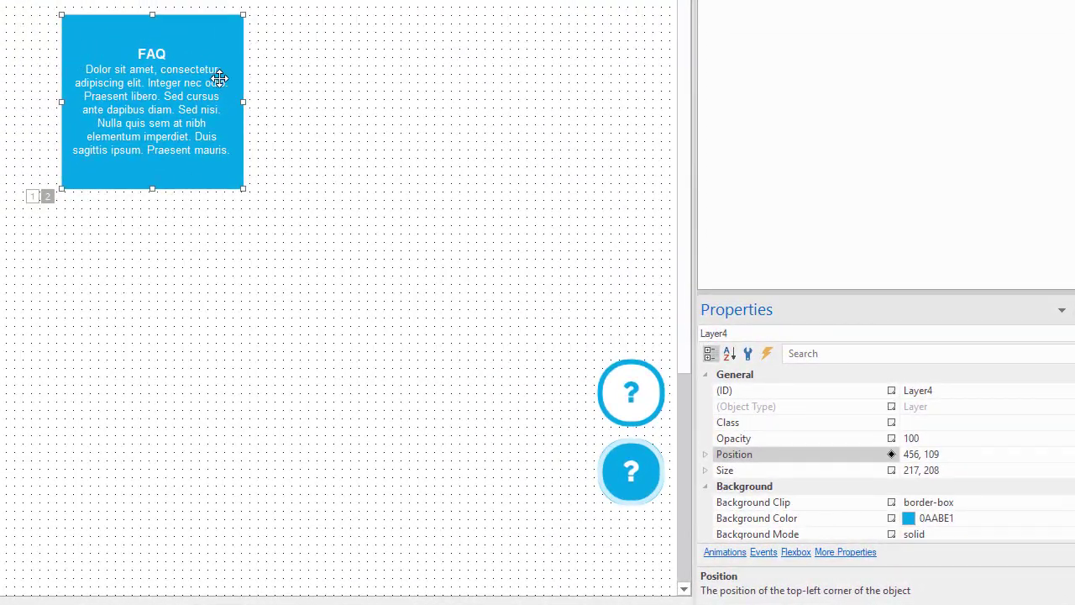
Place the outlined question-mark icon in the rollover layer's first state, horizontally centered on its upper edge
click(33, 196)
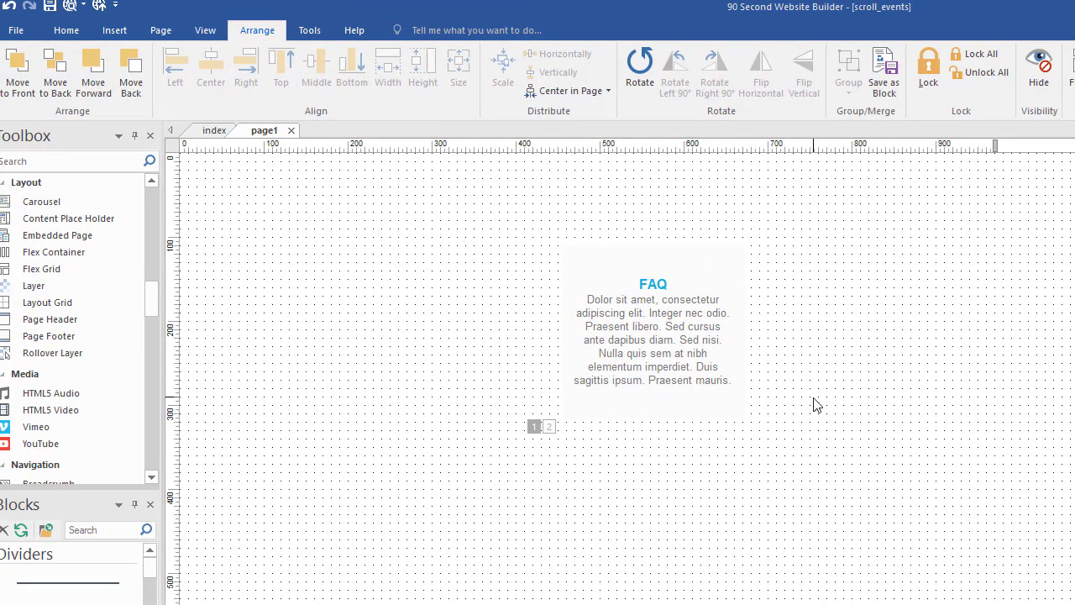
drag(1058, 475, 670, 223)
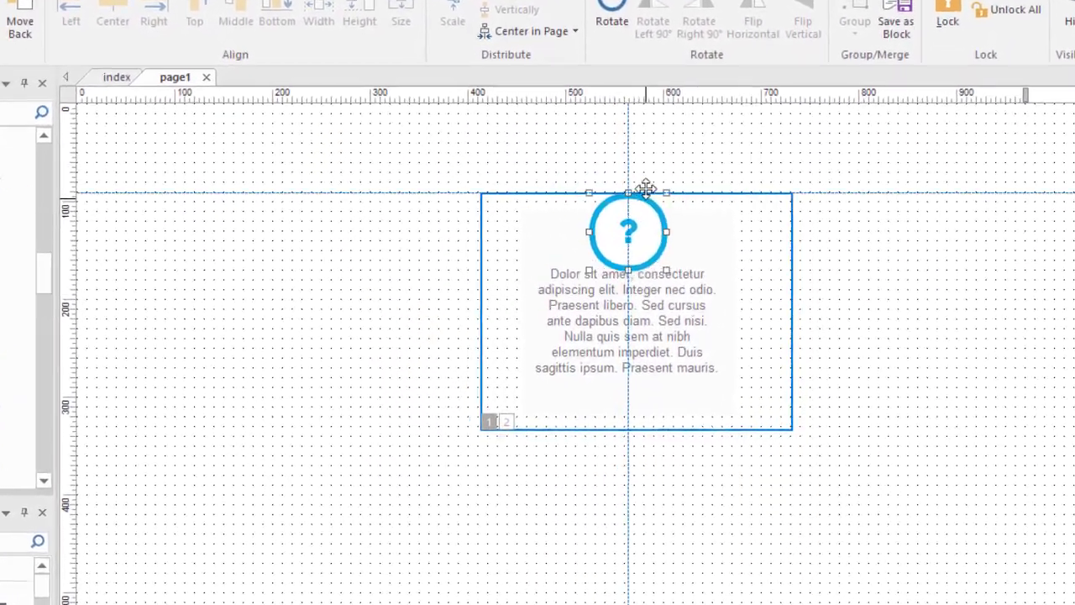
Extend the rollover layer downward and lower the first state's white FAQ layer so the question-mark icon overlaps its upper edge
mouse_move(645, 186)
mouse_down()
mouse_move(645, 177)
mouse_move(645, 220)
mouse_move(645, 200)
mouse_up()
drag(602, 132, 604, 154)
click(588, 393)
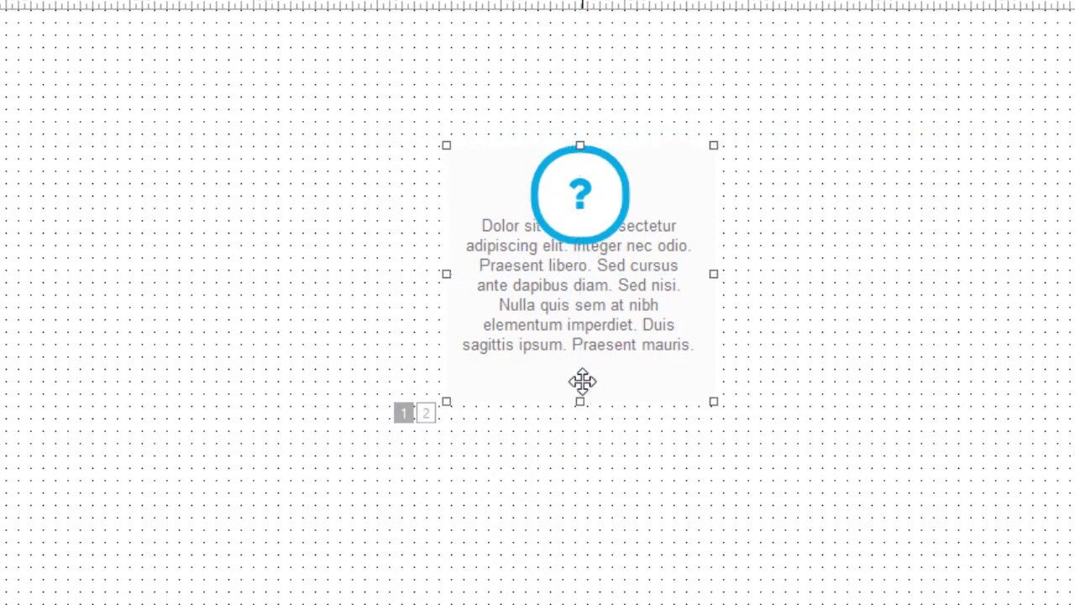
click(575, 423)
drag(588, 425, 585, 525)
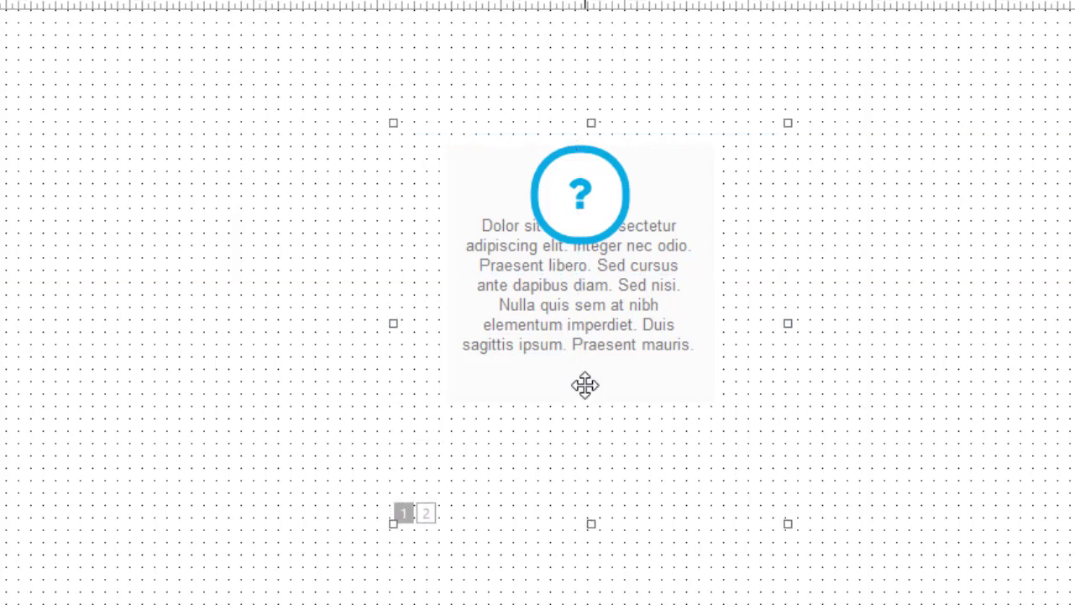
drag(583, 384, 579, 435)
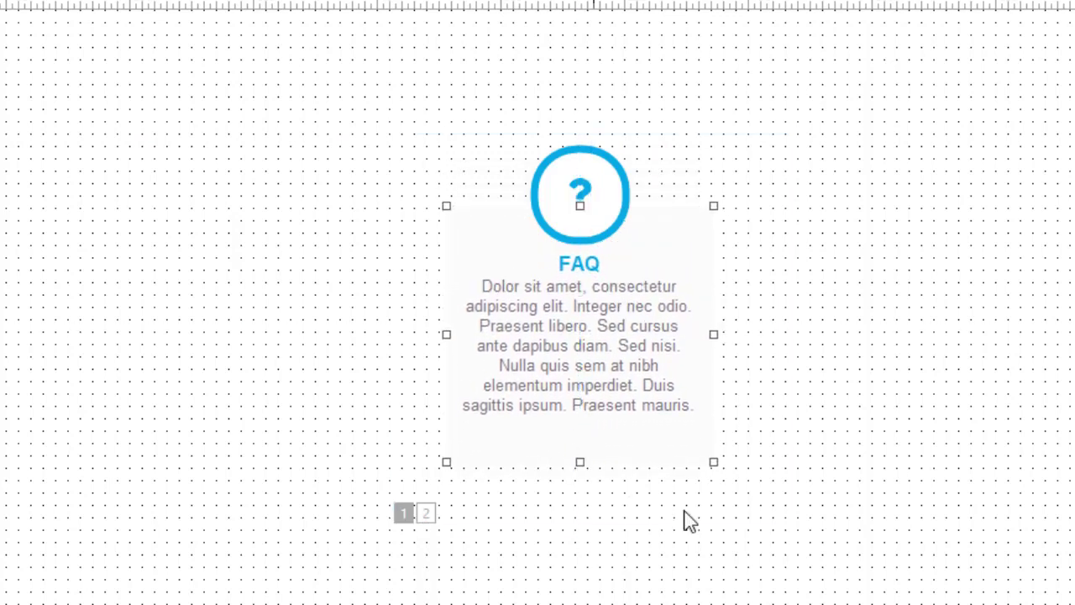
In the second state, lower the blue FAQ layer and place the filled question-mark icon centered over its upper edge
click(426, 512)
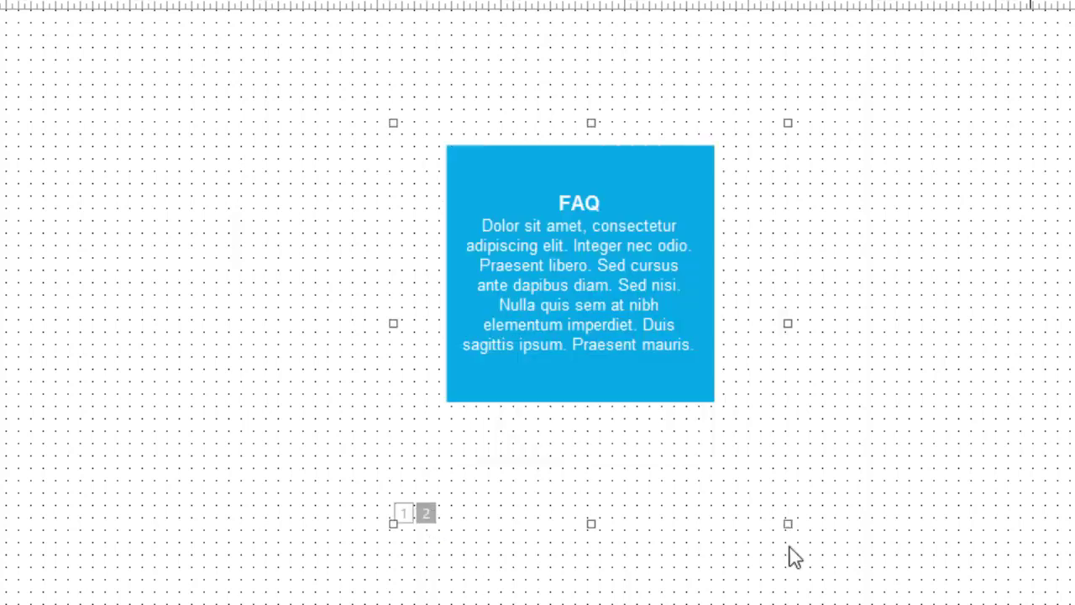
drag(596, 402, 591, 474)
drag(1032, 343, 617, 231)
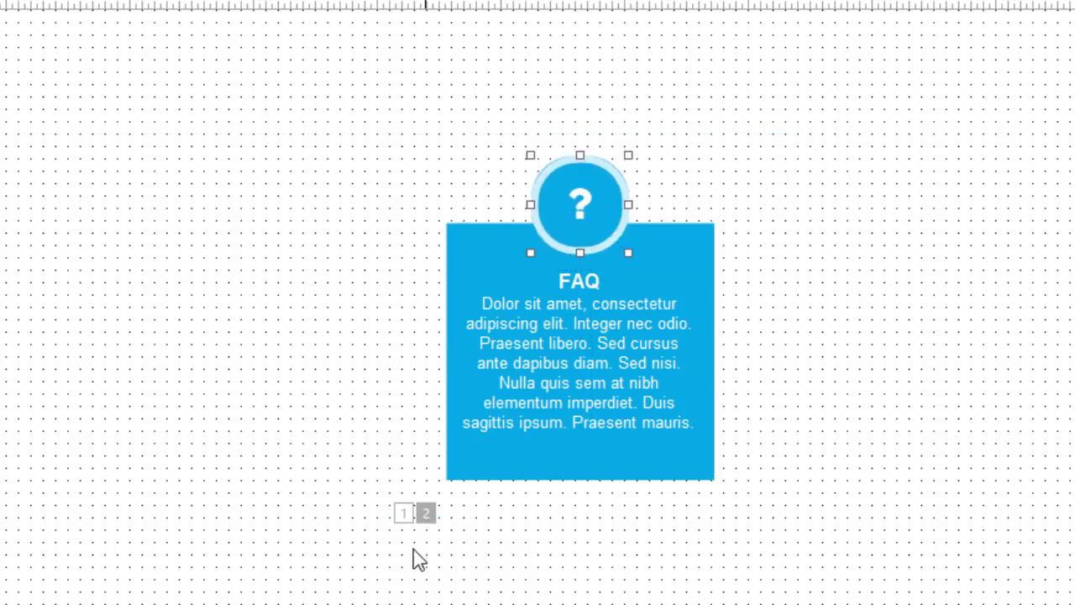
Compare the rollover layer's first and second states, and preview the page's hover effect in the browser
click(404, 513)
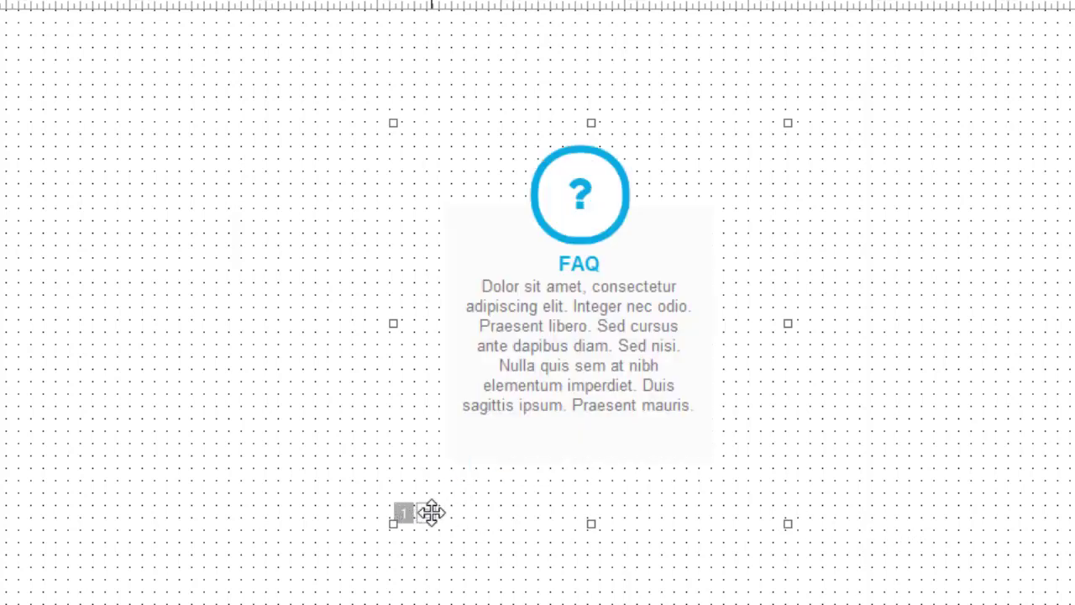
click(428, 513)
click(404, 514)
click(426, 511)
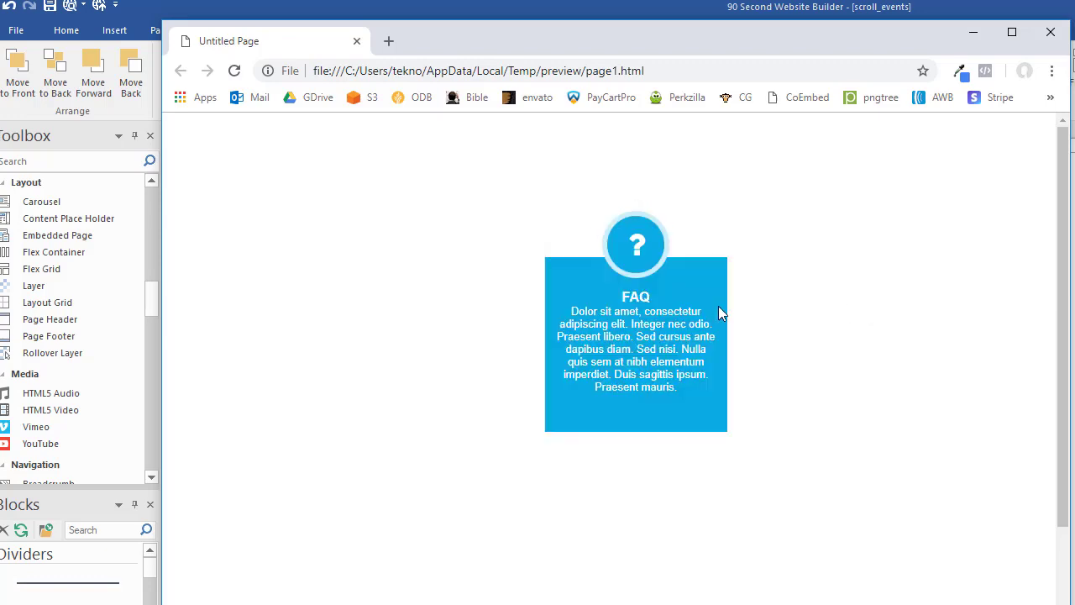
click(1051, 31)
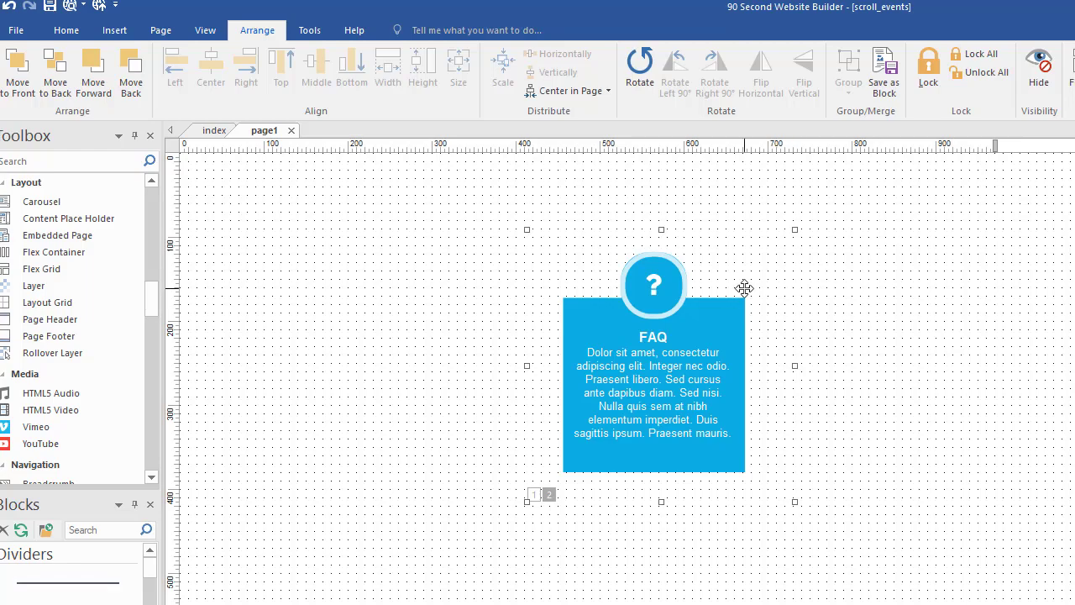
Set the rollover layer's animation to fade and preview the hover transition in the browser
double_click(768, 272)
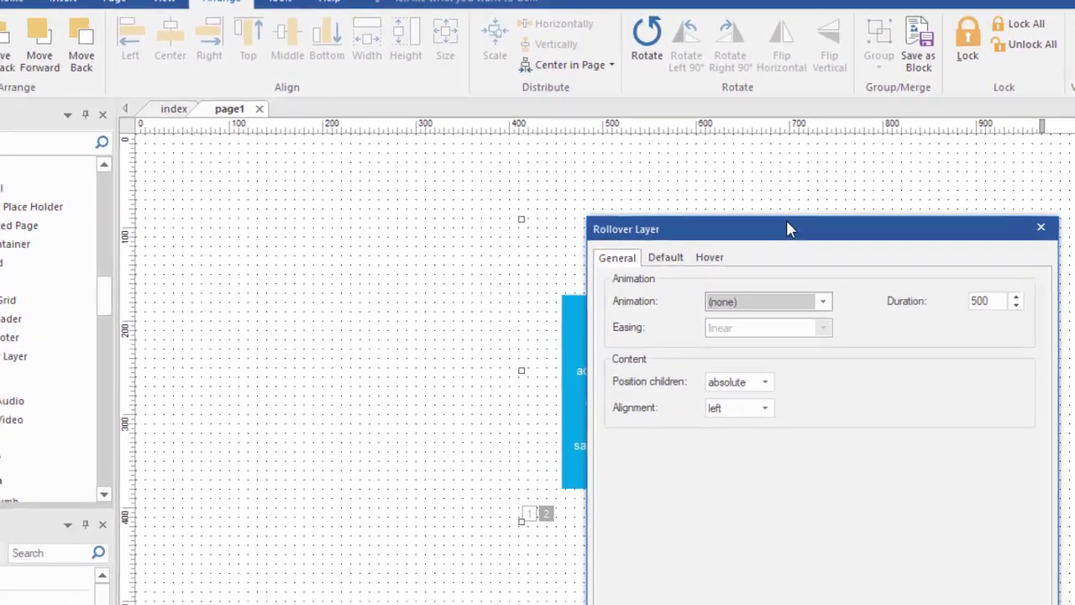
drag(790, 228, 738, 90)
click(766, 163)
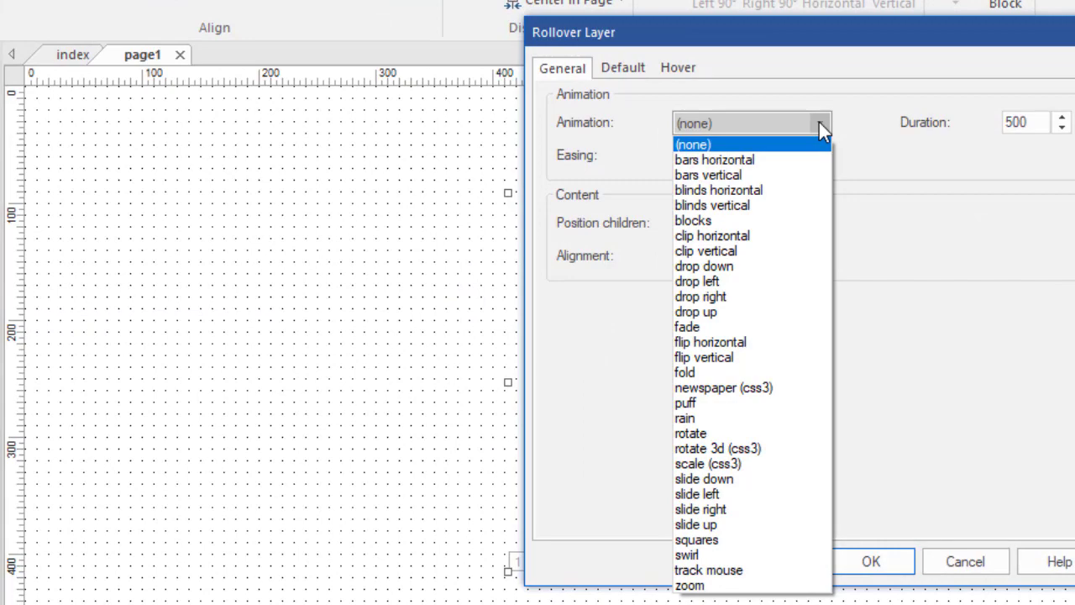
click(704, 327)
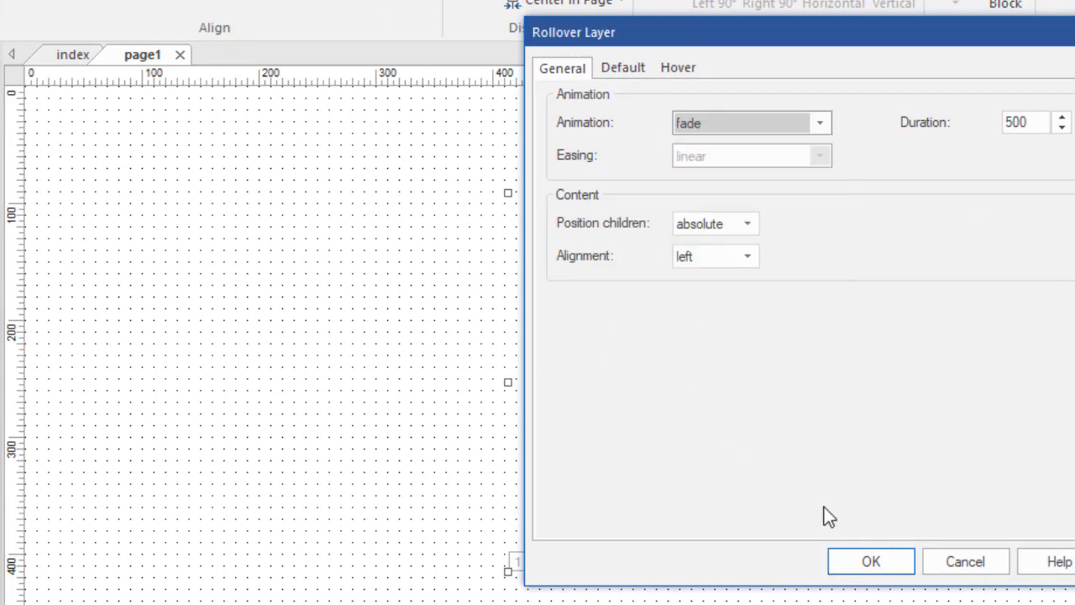
click(876, 555)
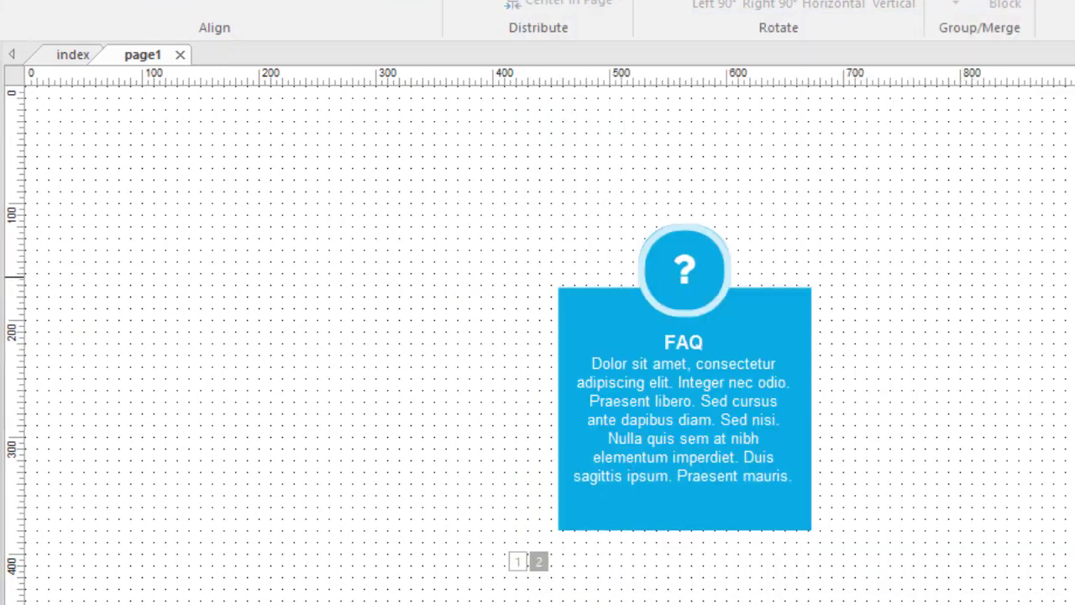
key(F5)
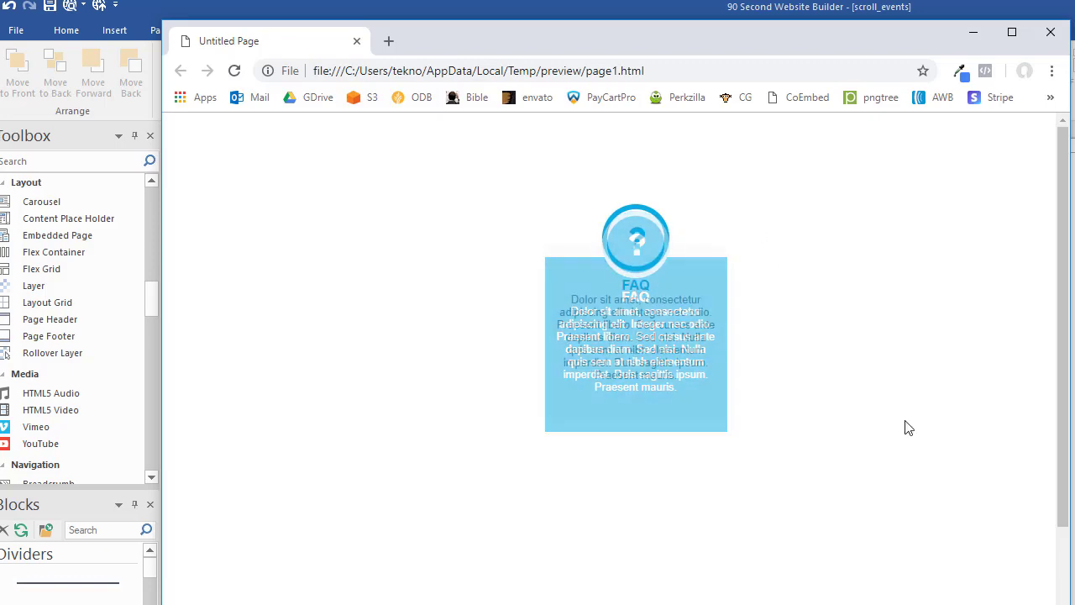
click(1051, 33)
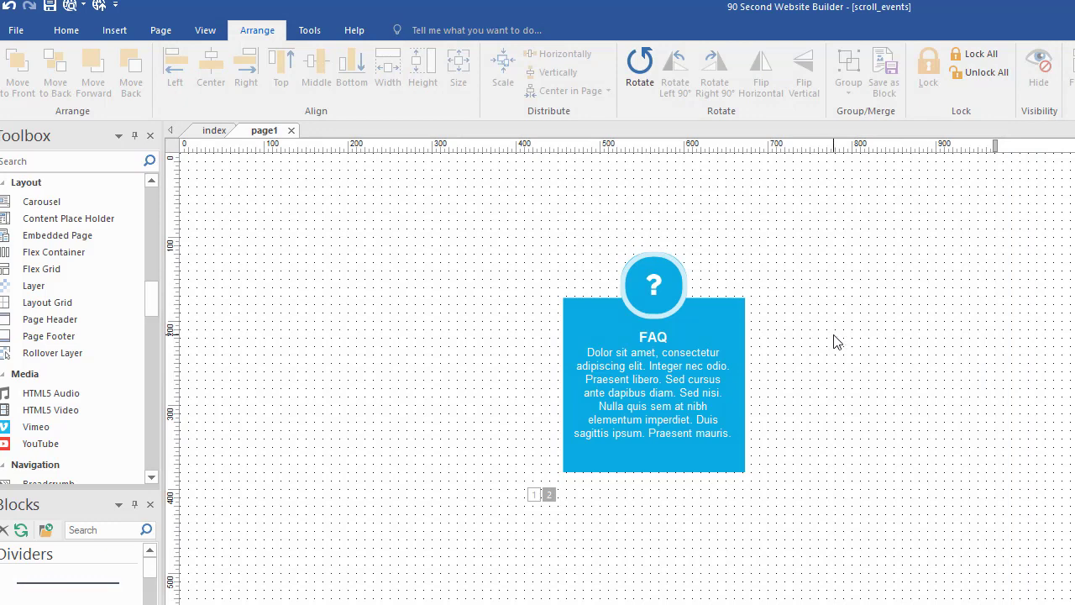
Set the rollover layer's animation to newspaper (css3)
double_click(764, 326)
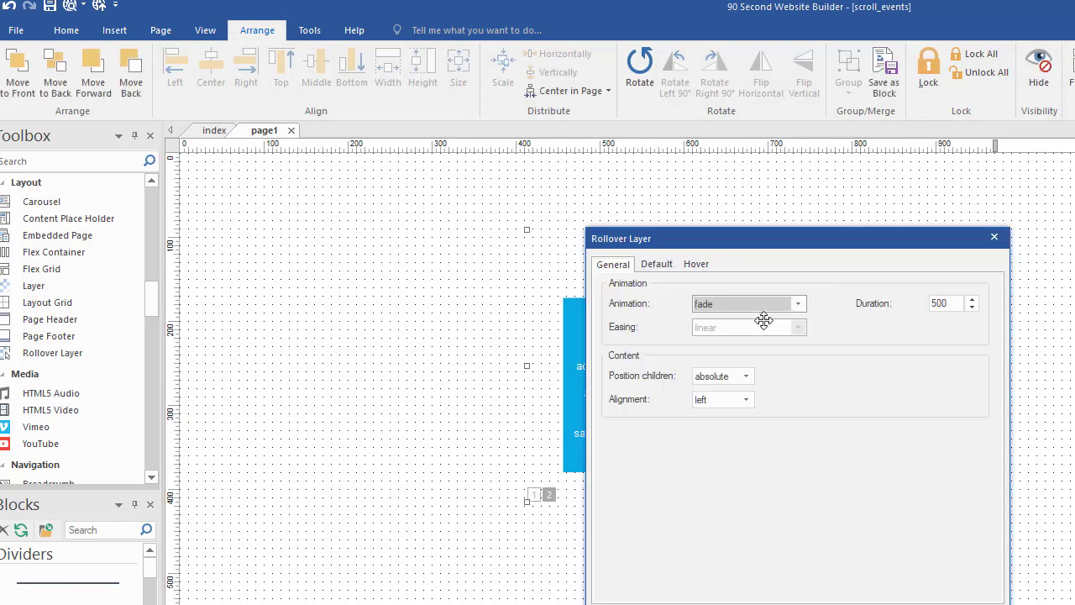
drag(759, 249, 755, 169)
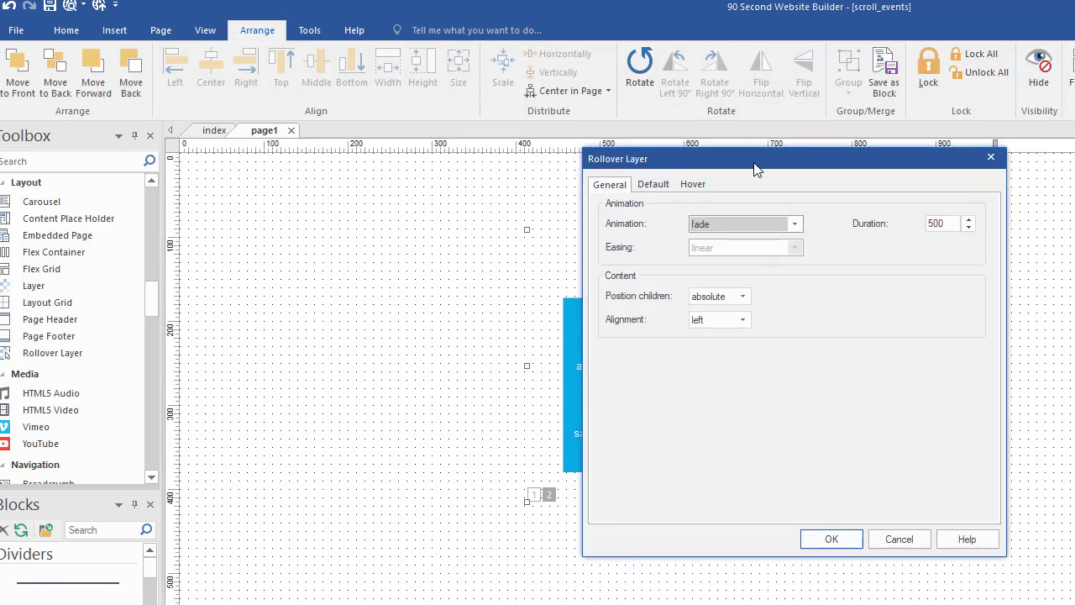
click(793, 225)
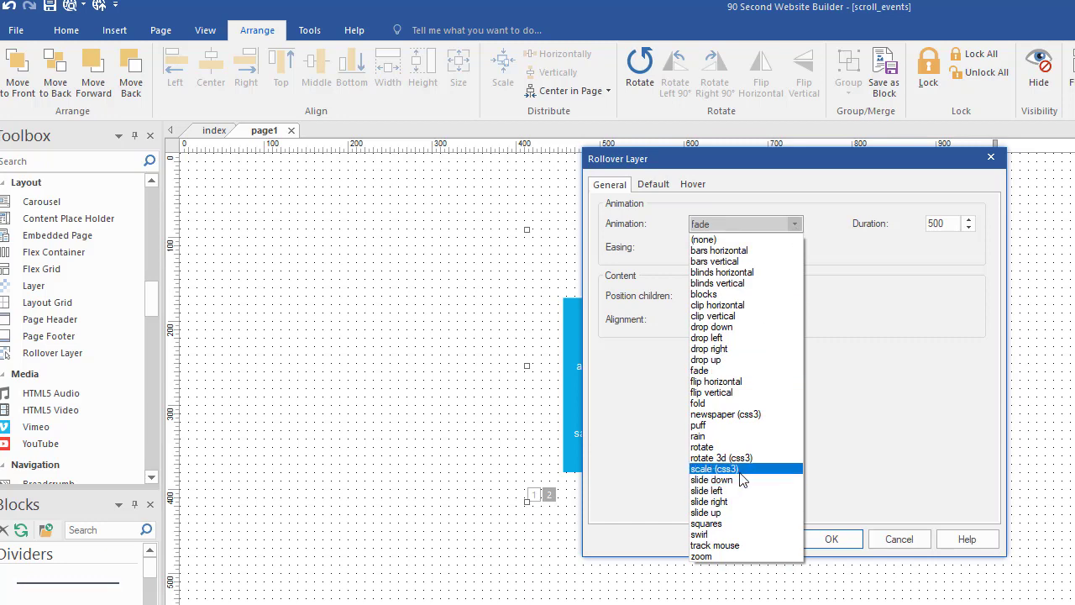
click(719, 415)
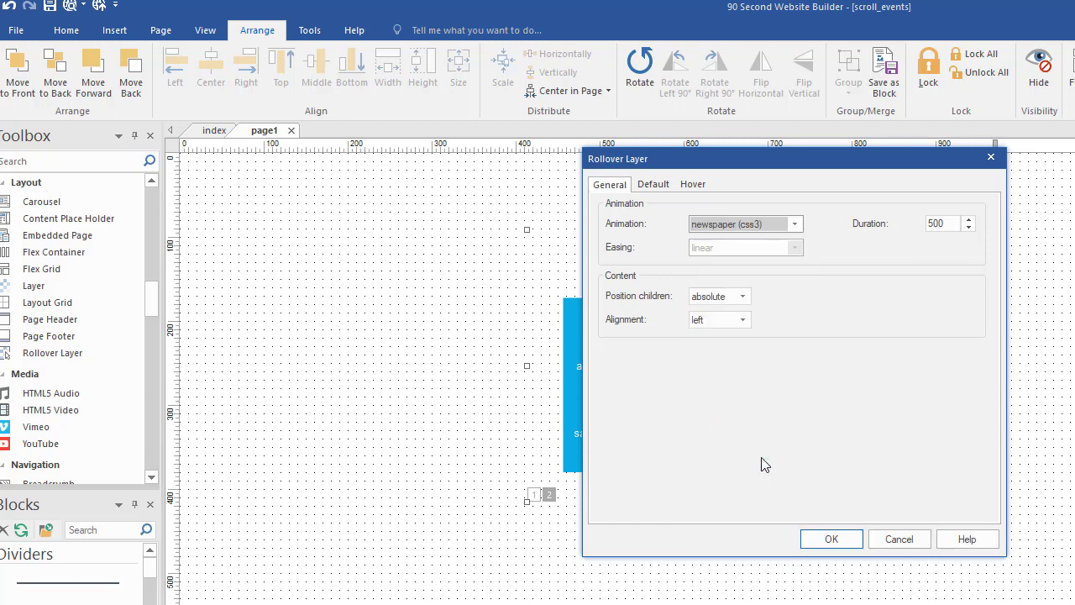
click(830, 539)
click(902, 372)
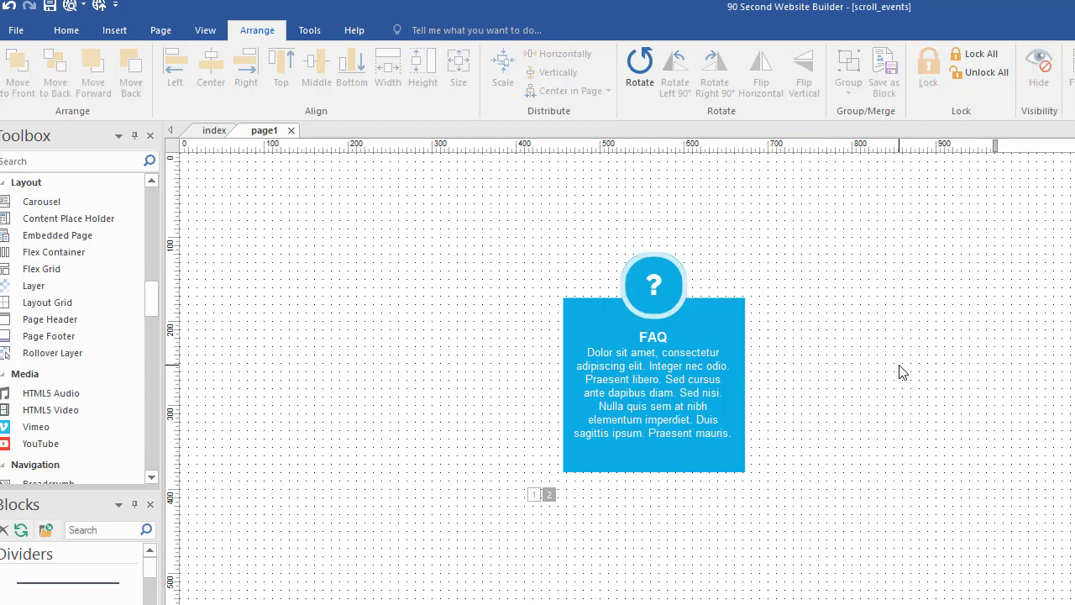
Preview the page in the browser and test the newspaper animation on the FAQ rollover
key(F5)
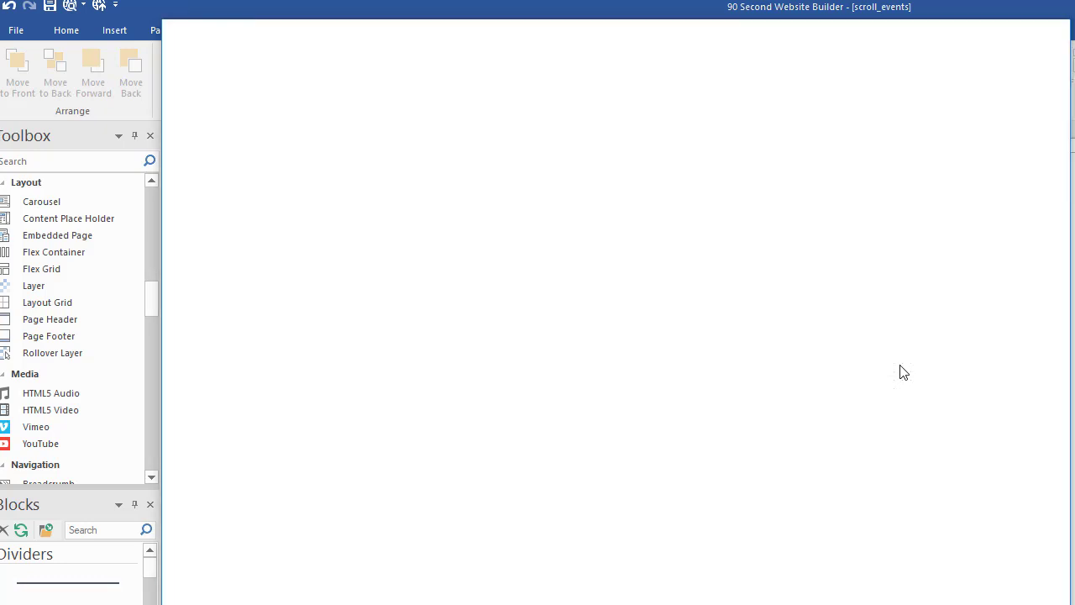
mouse_move(643, 323)
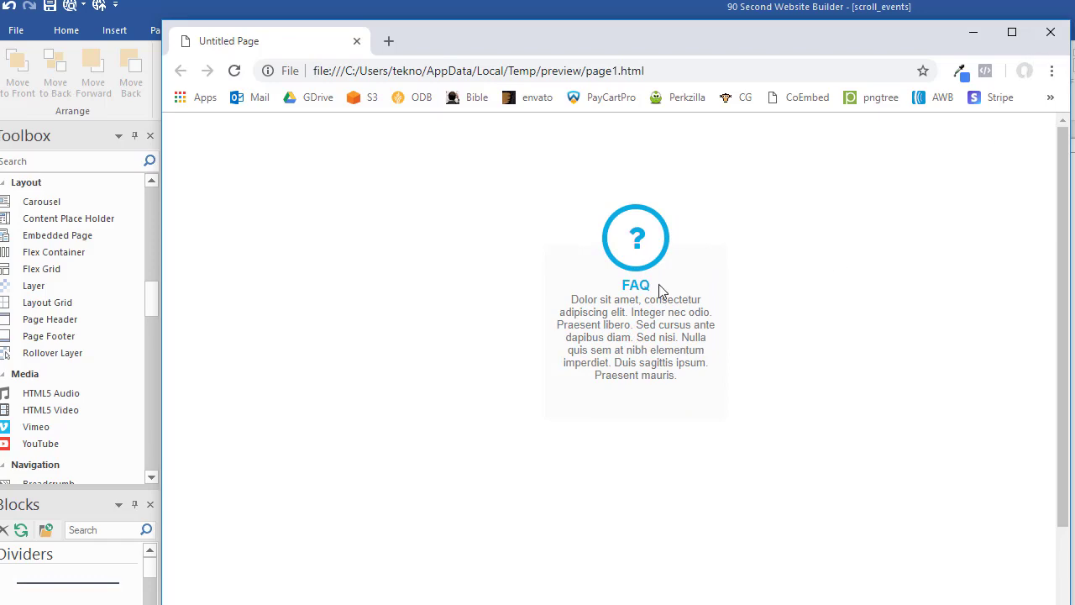
mouse_move(636, 305)
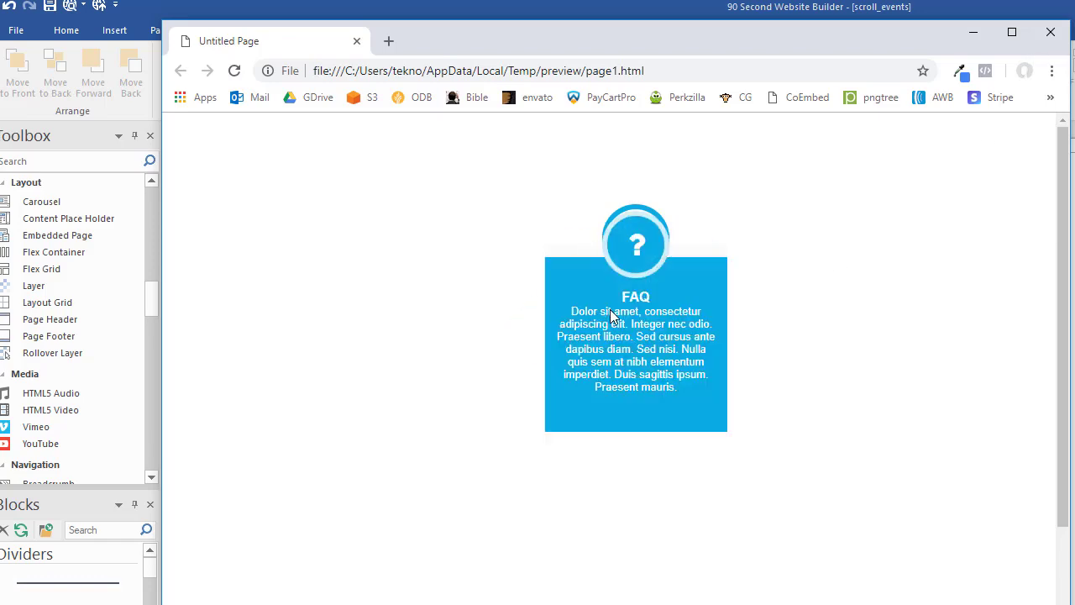
click(1050, 31)
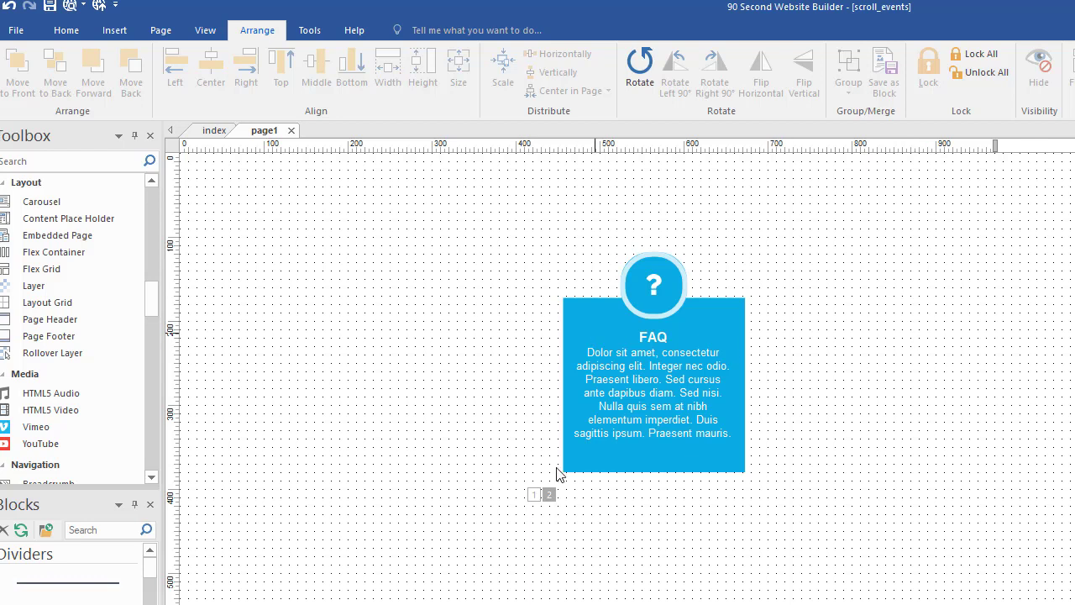
Open the second state's question-mark icon properties and view the available Font Awesome icons without changing the selection
click(669, 284)
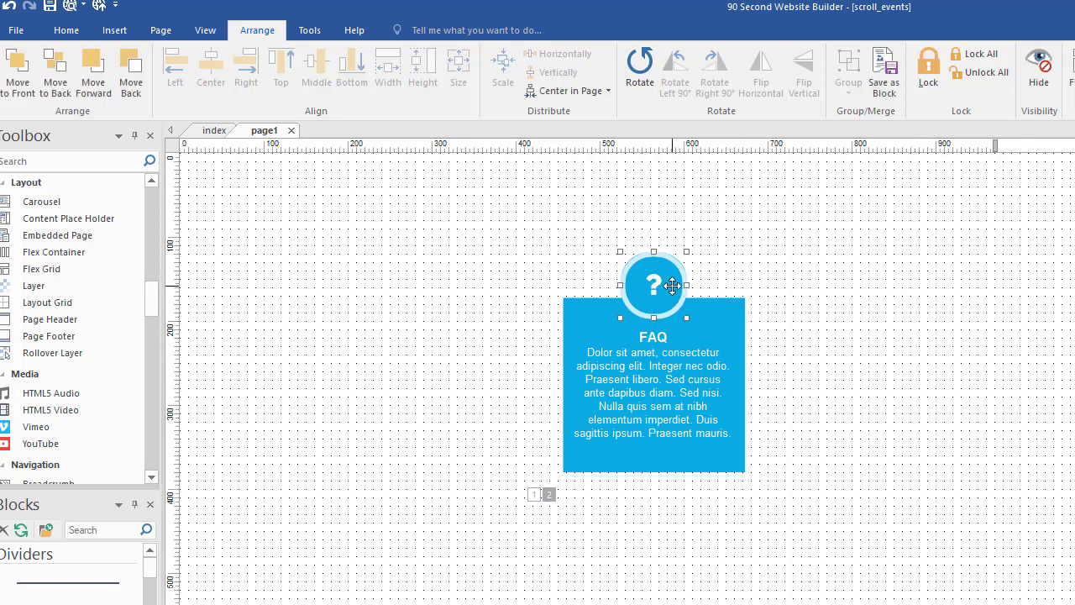
double_click(672, 286)
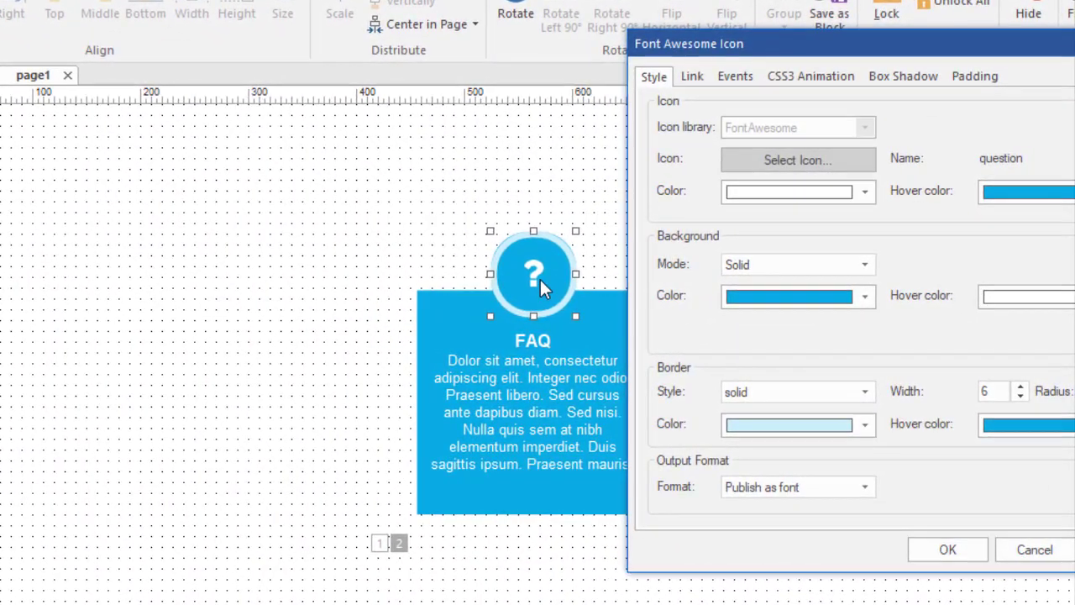
drag(912, 35, 914, 10)
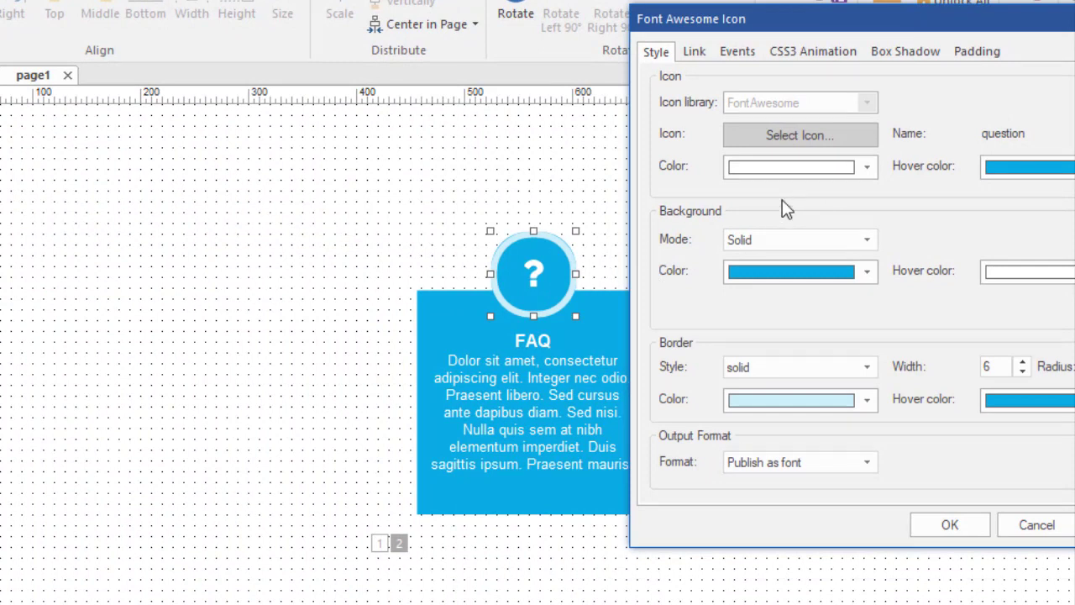
click(793, 141)
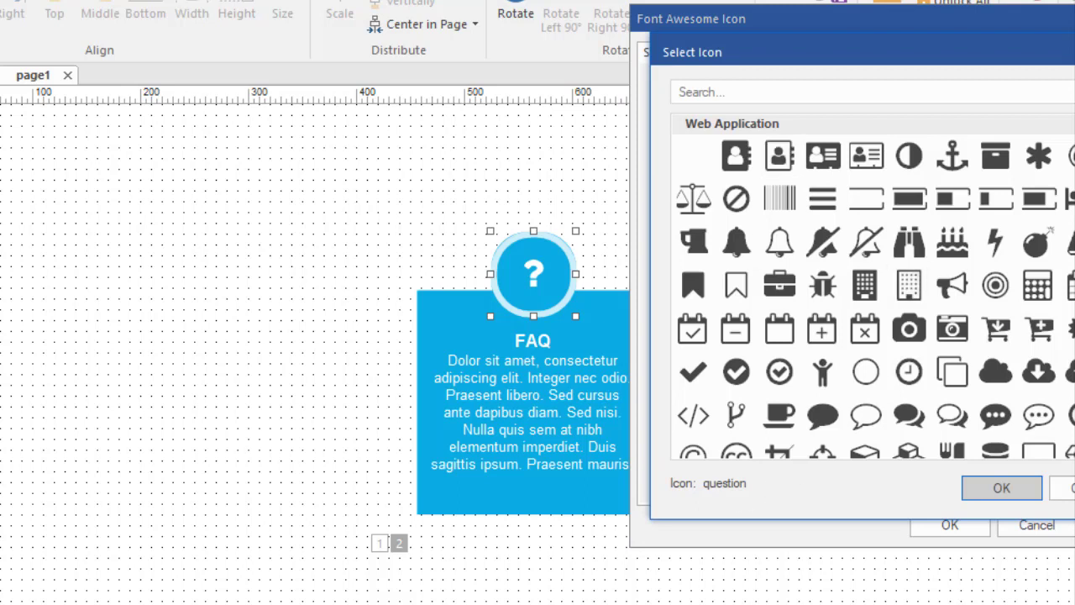
click(1065, 487)
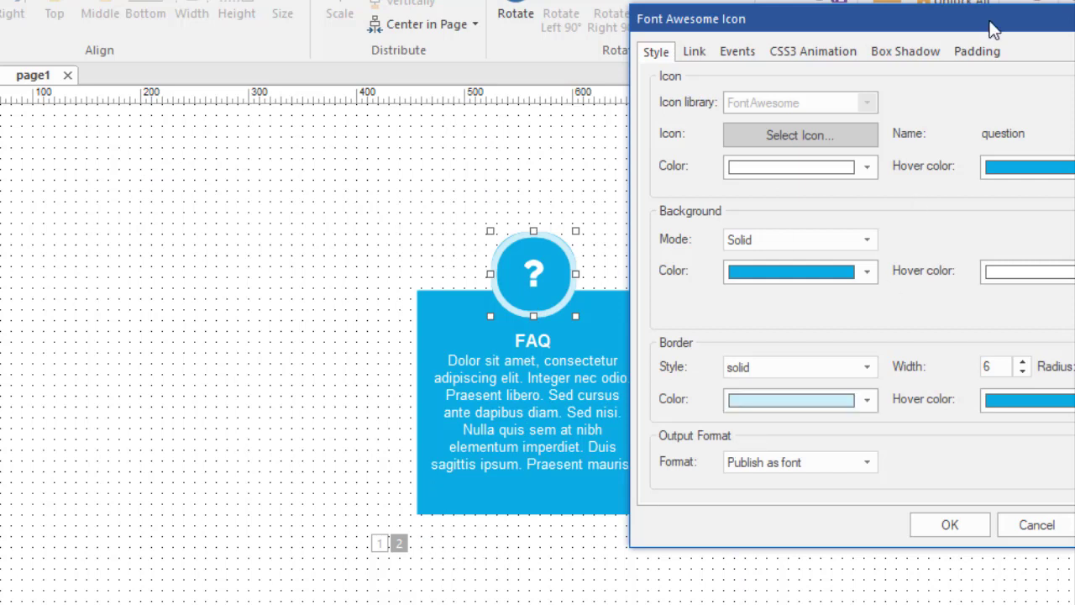
Set the second state's question-mark icon border radius to 0
drag(991, 26, 961, 0)
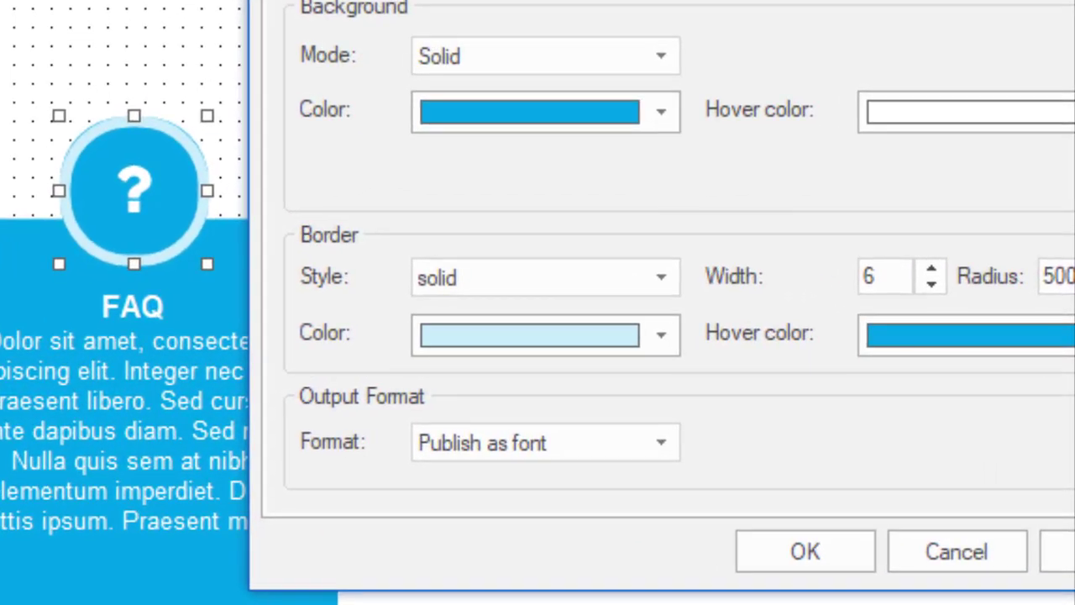
double_click(1044, 281)
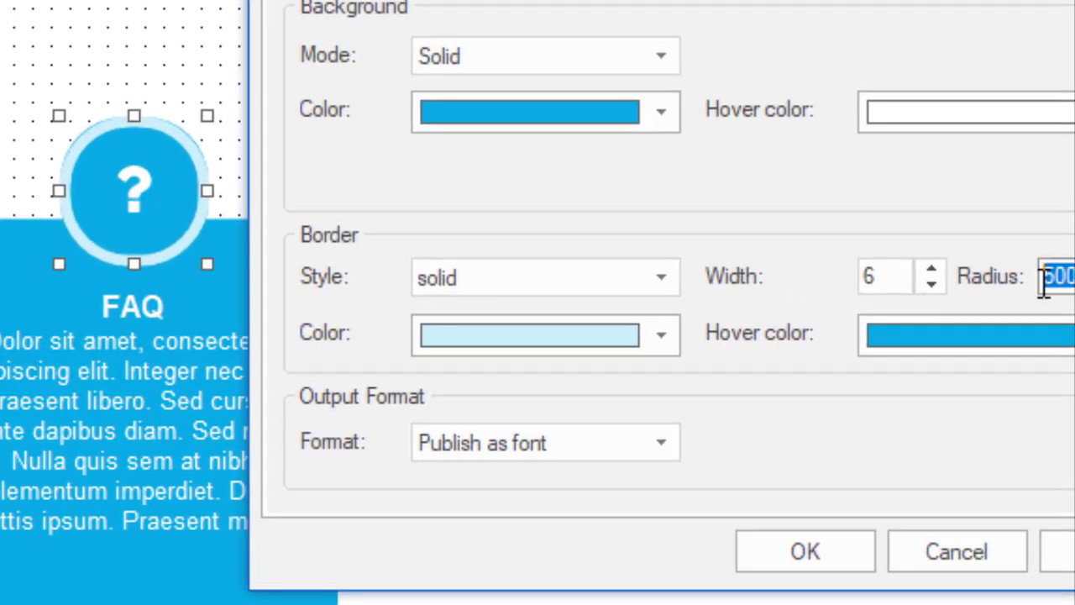
text(0)
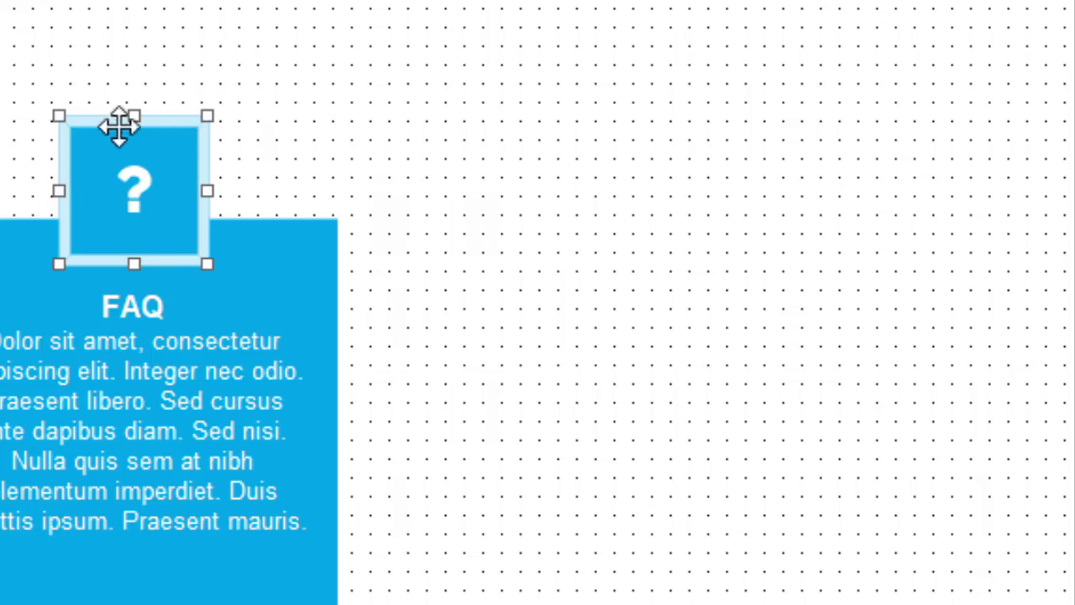
Set the second state's question-mark icon border radius to 500 to make it circular
double_click(184, 158)
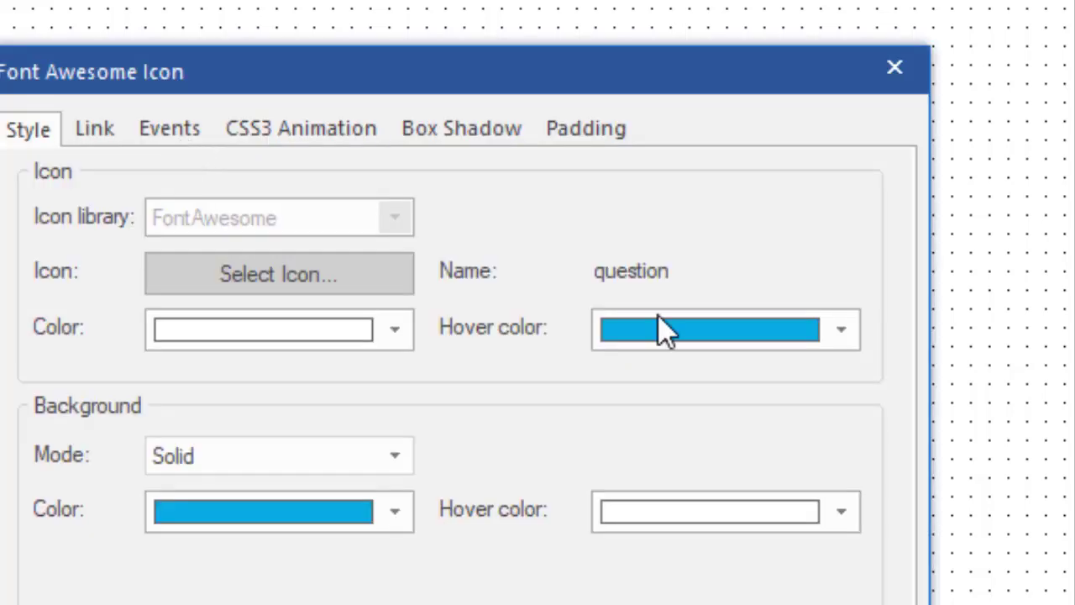
drag(650, 67, 897, 0)
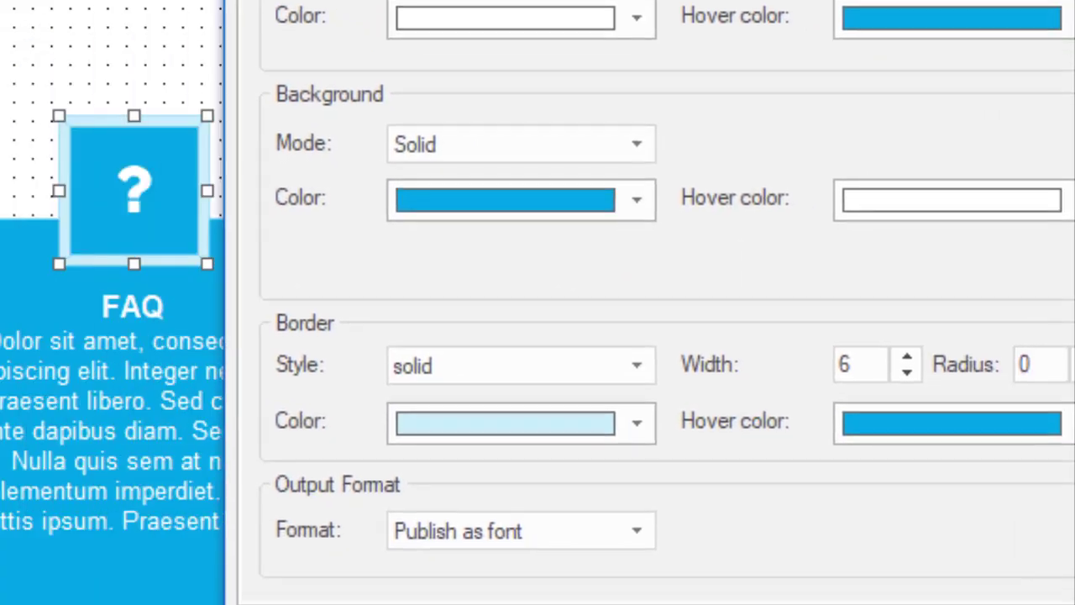
double_click(1031, 363)
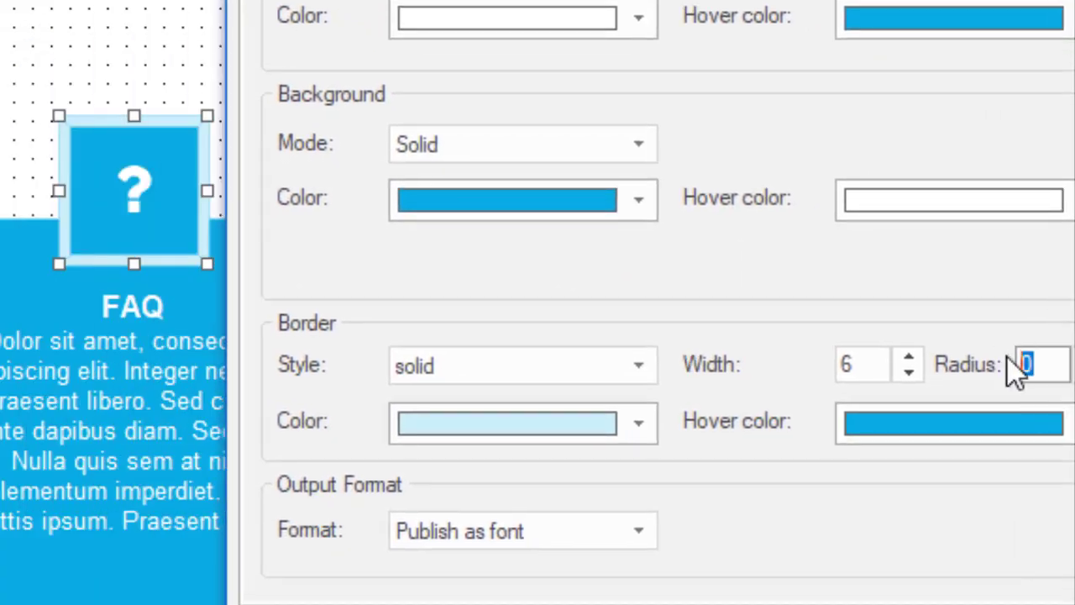
text(500)
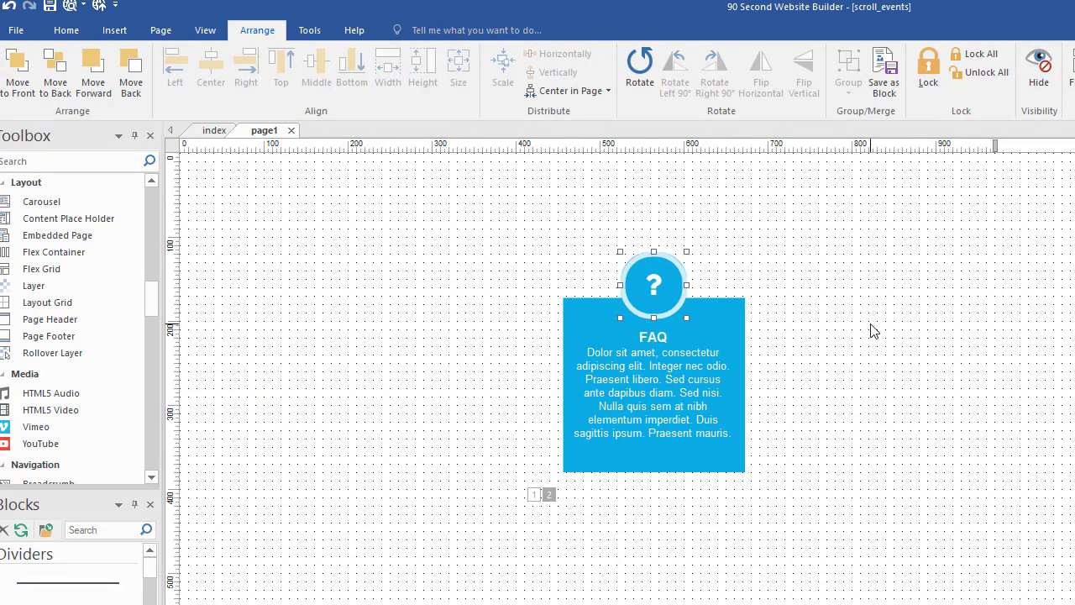
Switch to the index page and preview it in the browser to test the hover states of the Phone, FAQ and Forum rollover layers
click(213, 134)
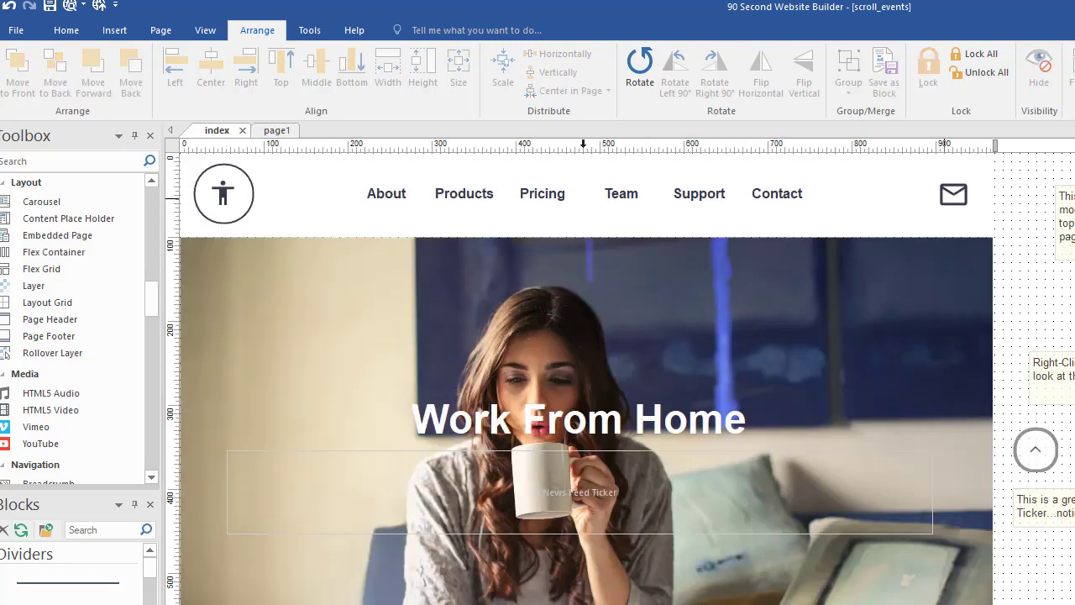
scroll(579, 378, down, 20)
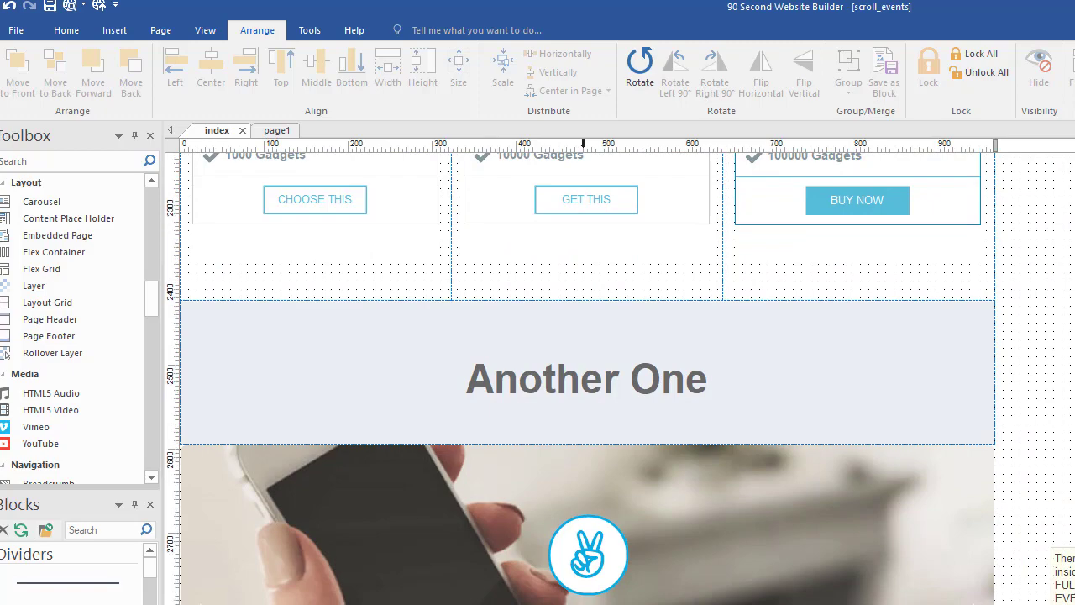
scroll(588, 378, down, 1)
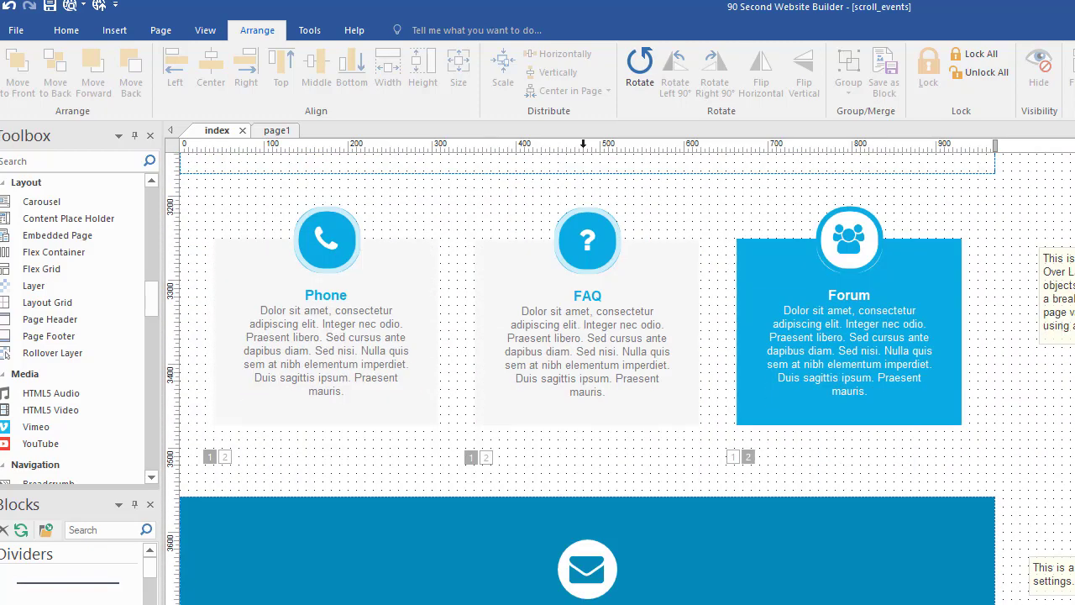
key(F5)
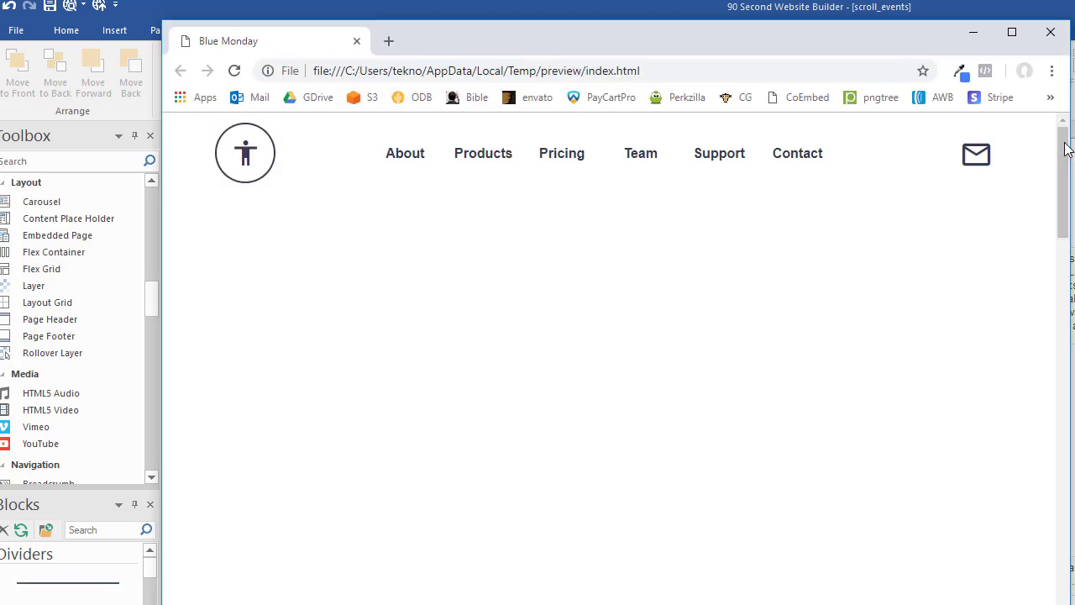
drag(1065, 260, 1067, 593)
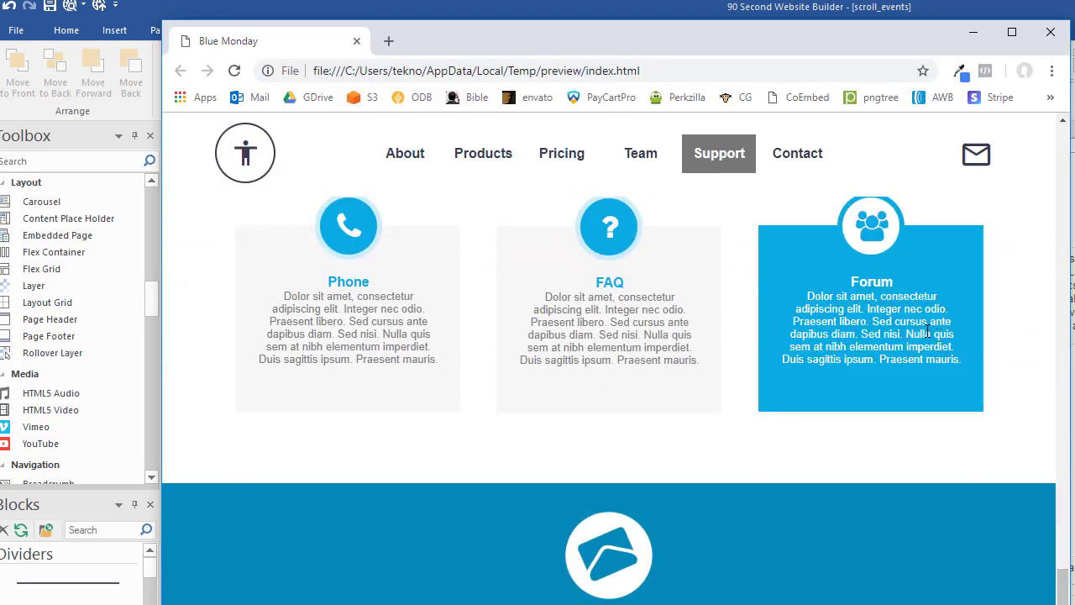
scroll(1053, 277, up, 1)
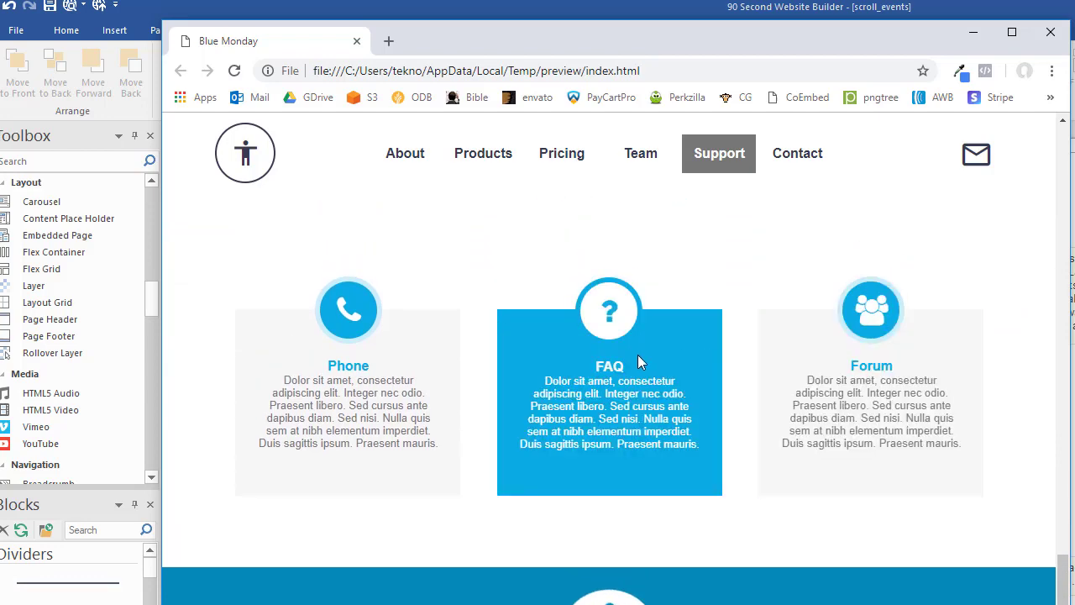